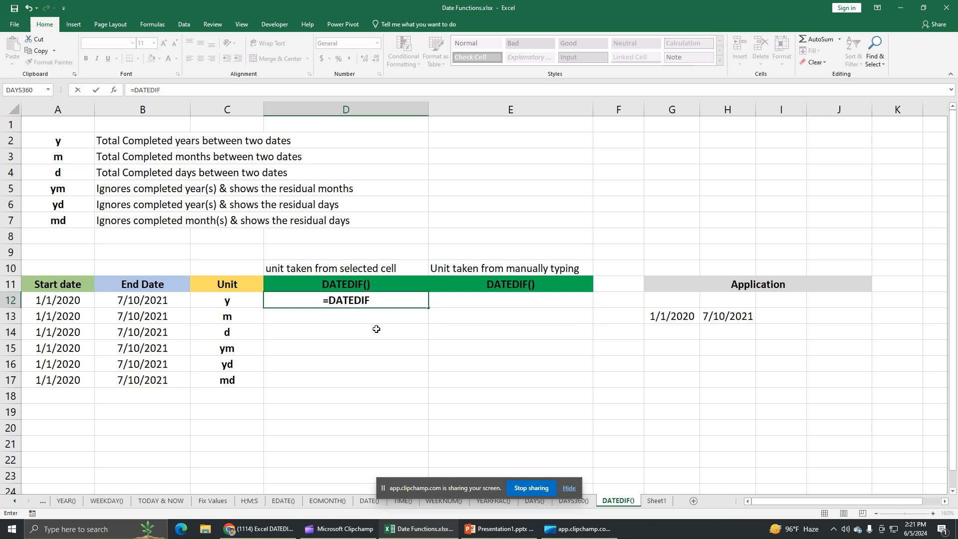
# - Complete the formula in D12 as =DATEDIF(A12,B12,C12), taking the unit from the selected cell
pyautogui.write('(')
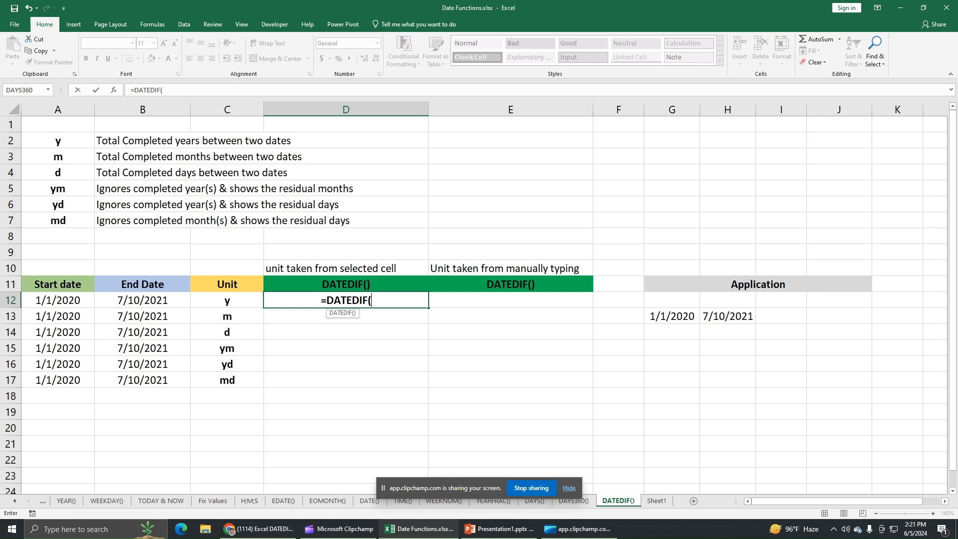
pyautogui.click(51, 300)
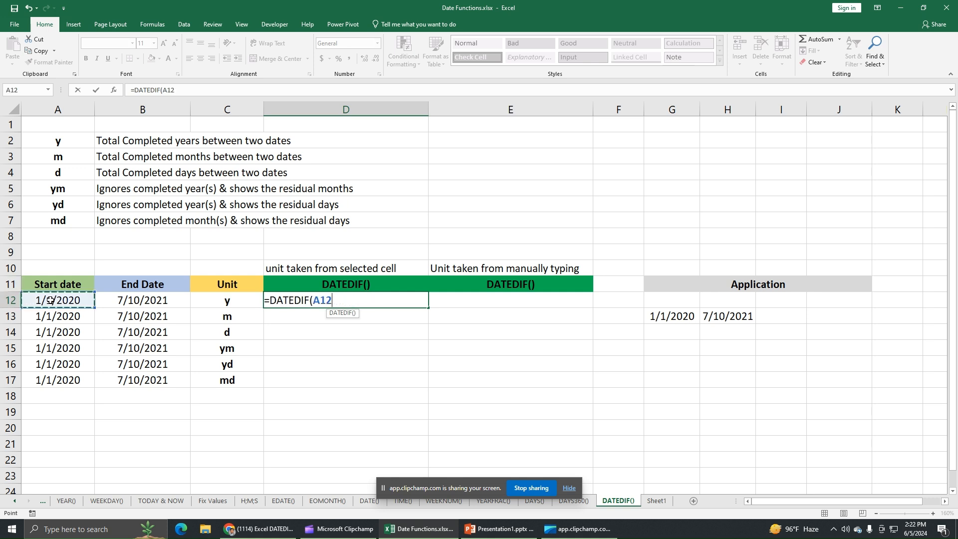
pyautogui.write(',')
pyautogui.click(121, 302)
pyautogui.write(',')
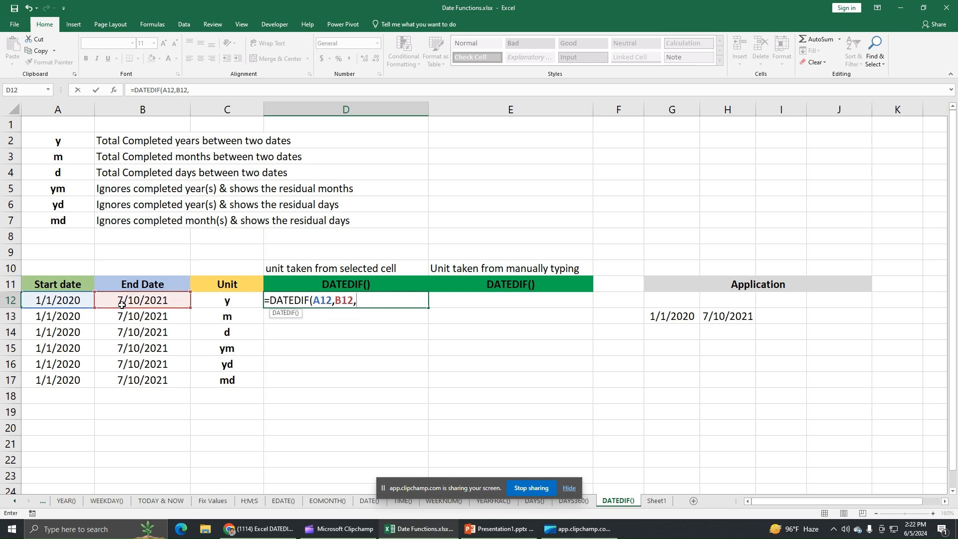
pyautogui.click(240, 303)
pyautogui.write(')')
pyautogui.press('Return')
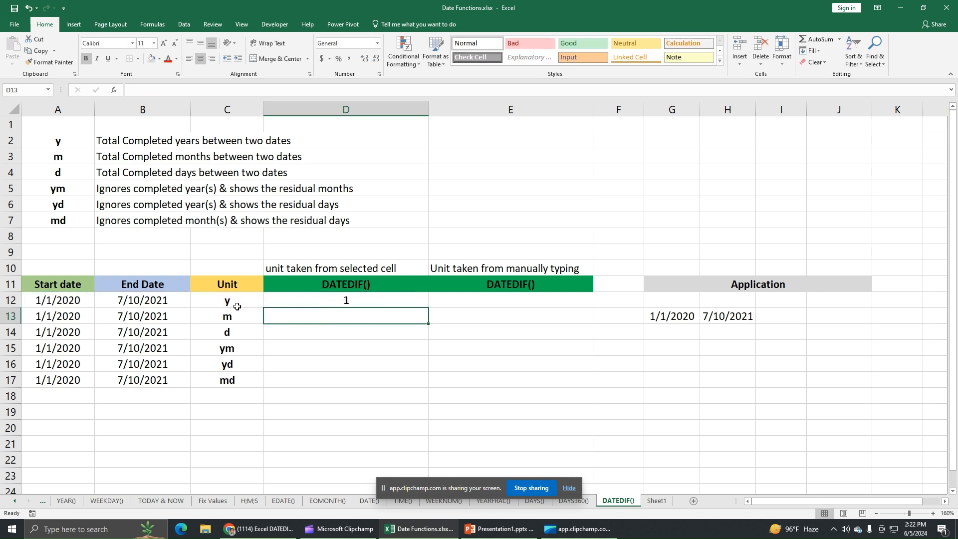
# - Examine the D12 result against the row 12 start date, end date and the "y" unit definition
pyautogui.click(273, 305)
pyautogui.click(240, 303)
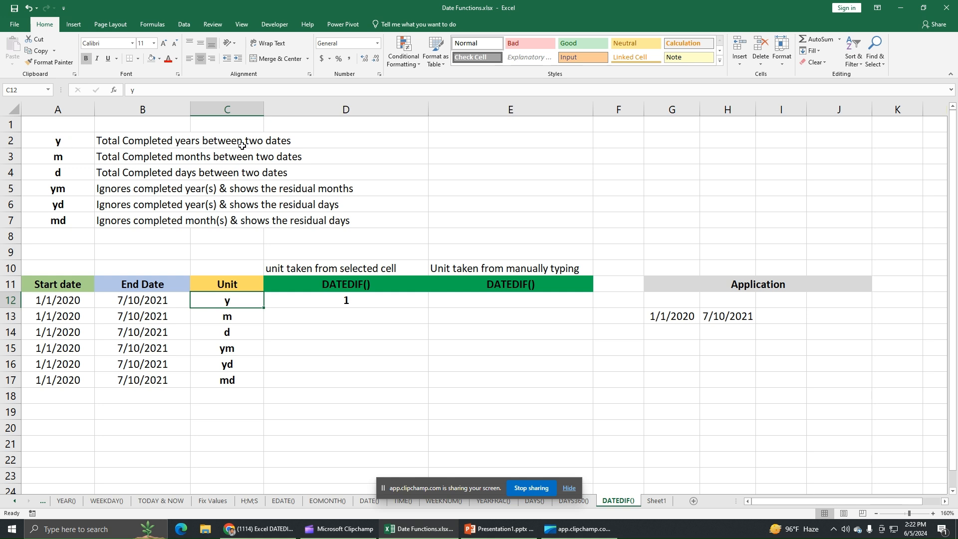
pyautogui.moveTo(64, 304); pyautogui.dragTo(116, 300)
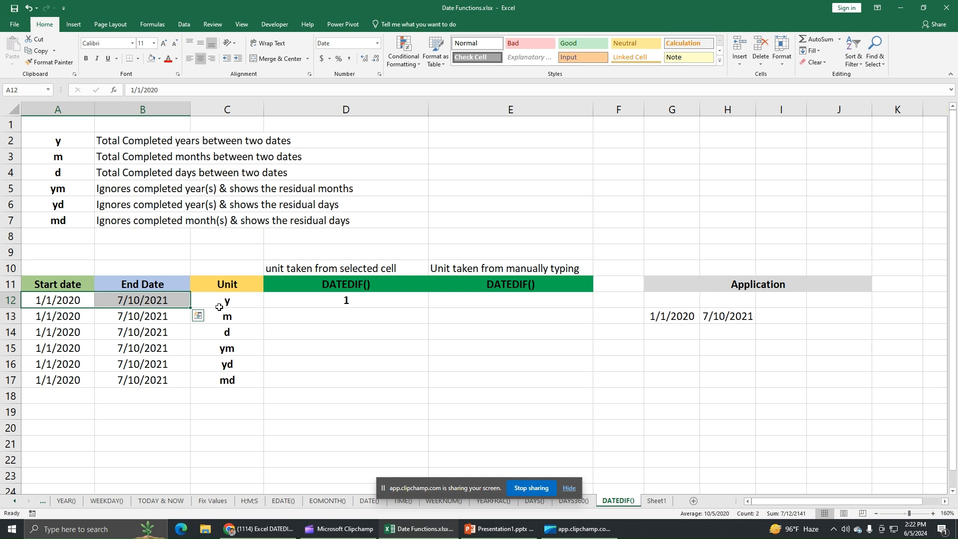
pyautogui.click(249, 304)
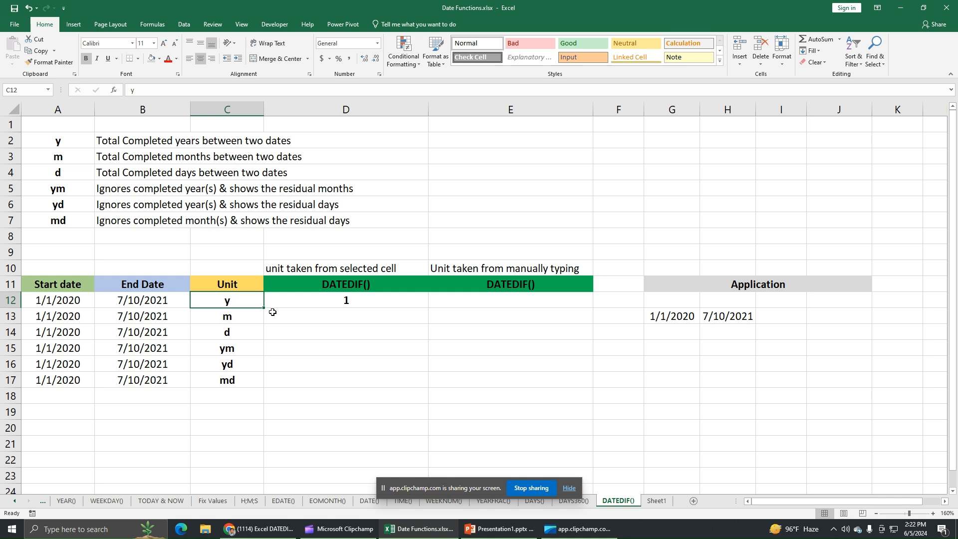
pyautogui.moveTo(79, 304); pyautogui.dragTo(111, 302)
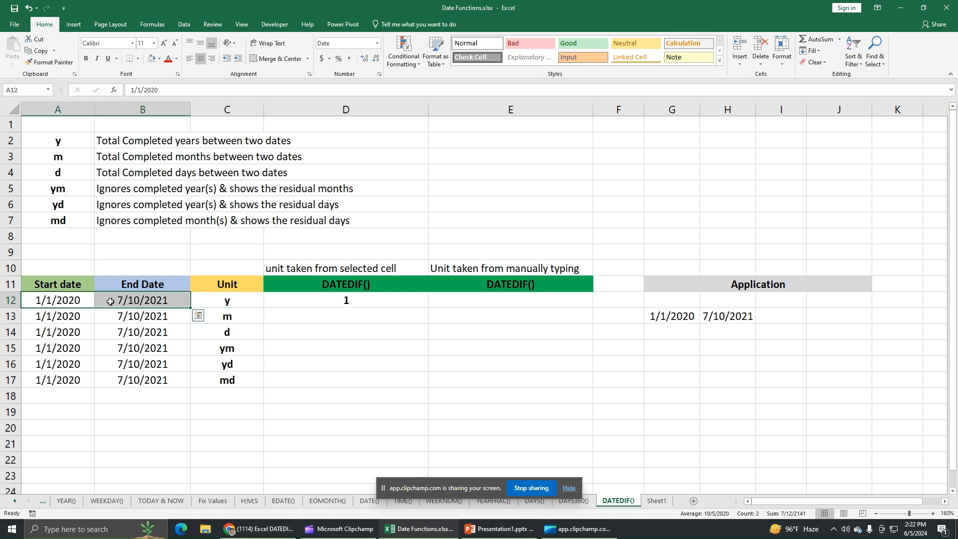
pyautogui.click(78, 303)
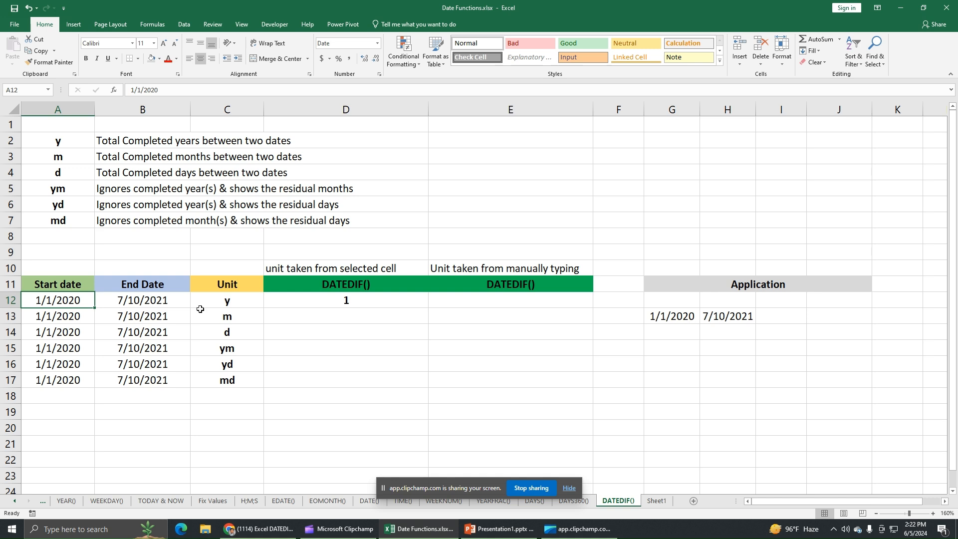
pyautogui.click(316, 302)
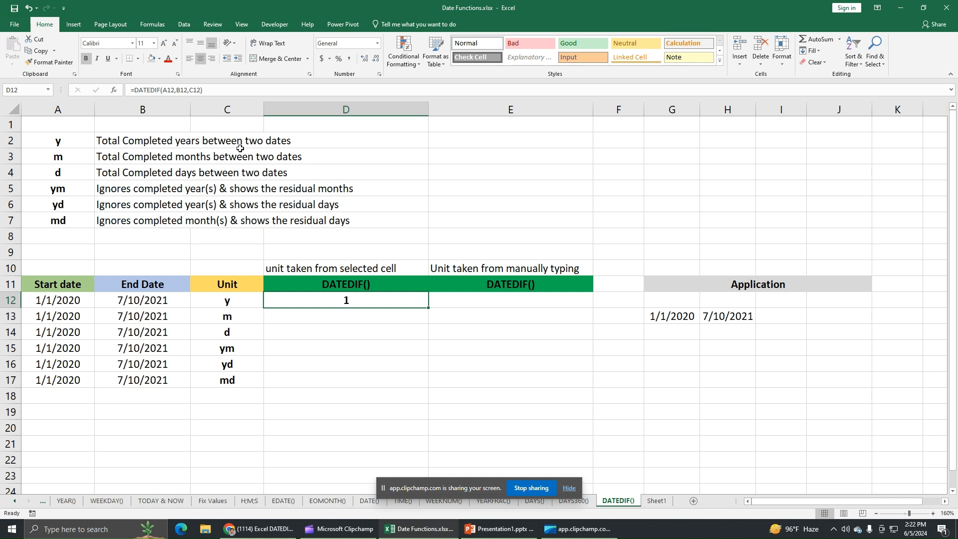
# - Compare the start and end dates in rows 12 to 15 of the DATEDIF table
pyautogui.click(329, 318)
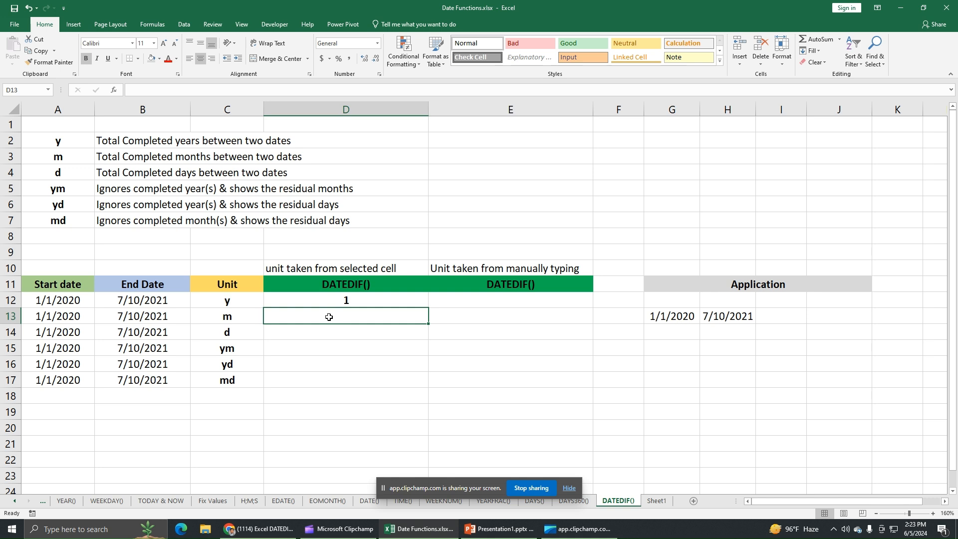
pyautogui.click(62, 318)
pyautogui.click(133, 316)
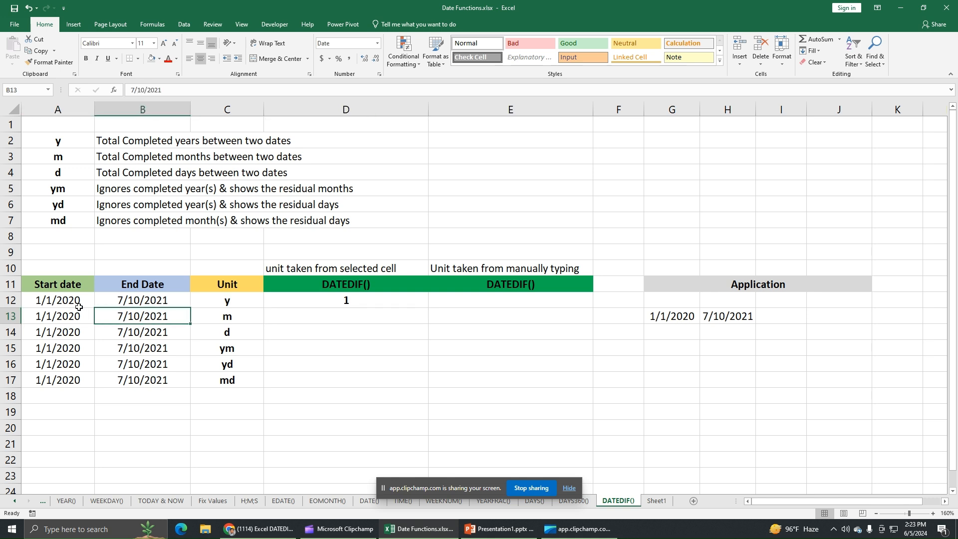
pyautogui.click(124, 300)
pyautogui.click(71, 300)
pyautogui.click(72, 329)
pyautogui.click(113, 334)
pyautogui.click(67, 353)
pyautogui.click(123, 348)
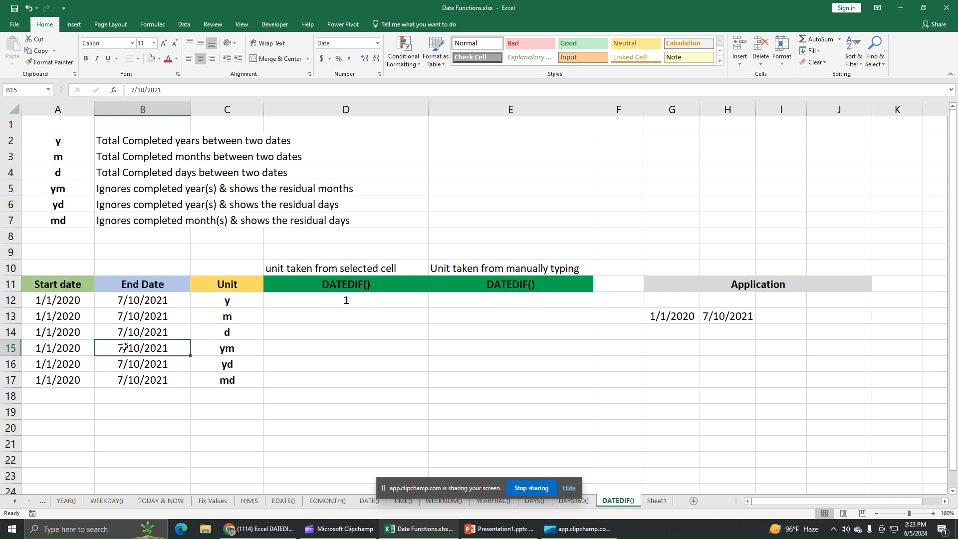
pyautogui.click(79, 304)
pyautogui.click(110, 303)
# - Enter =DATEDIF(A13,B13,C13) in D13 to calculate the completed months, and check it against the row's dates
pyautogui.click(323, 316)
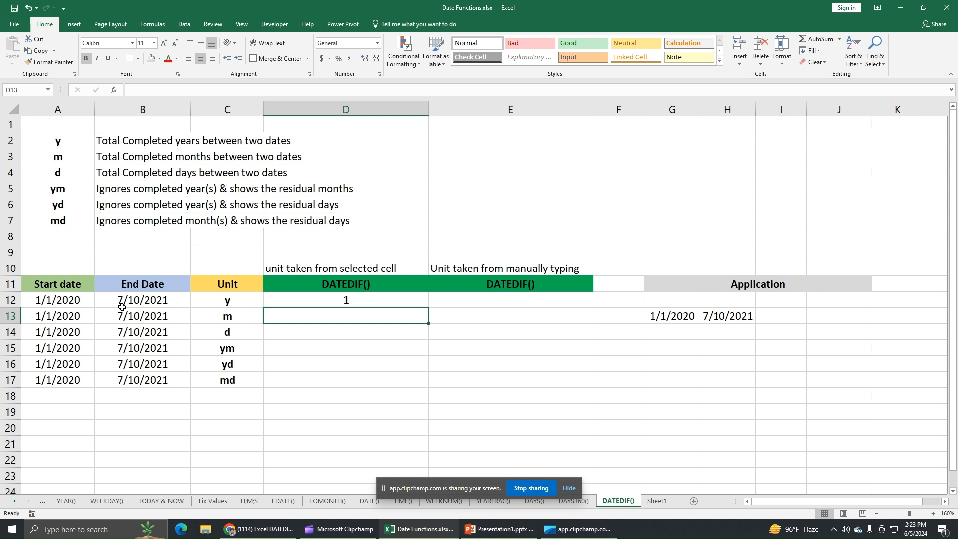
pyautogui.write('=')
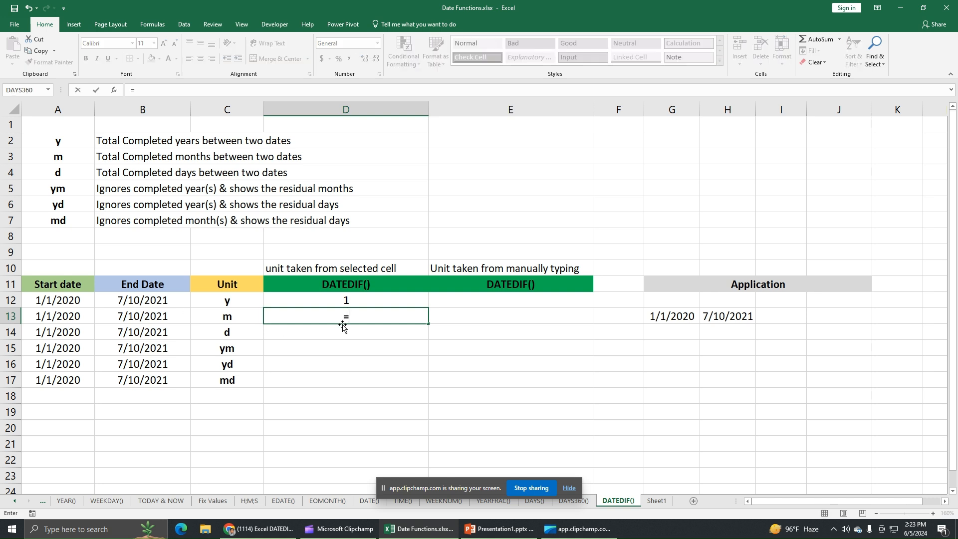
pyautogui.write('DATEDIF(')
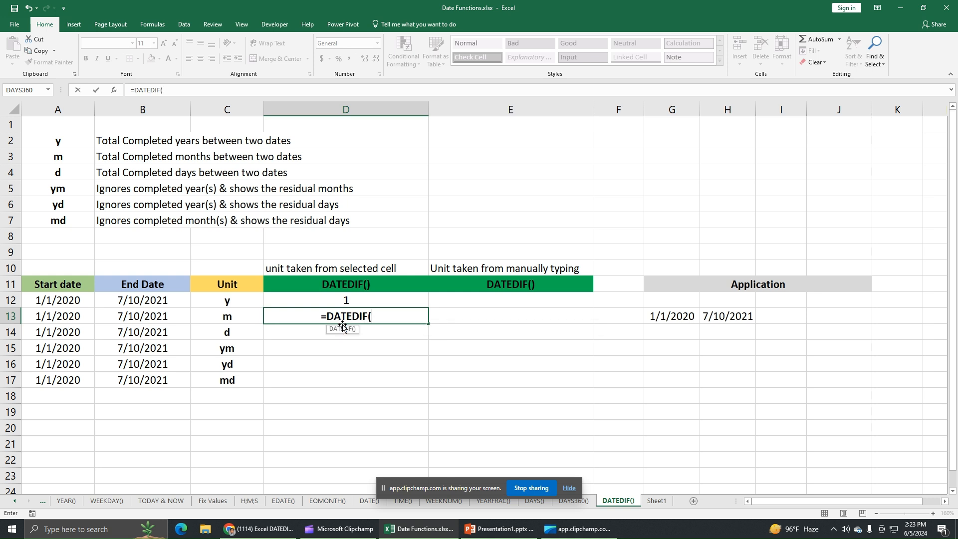
pyautogui.click(58, 319)
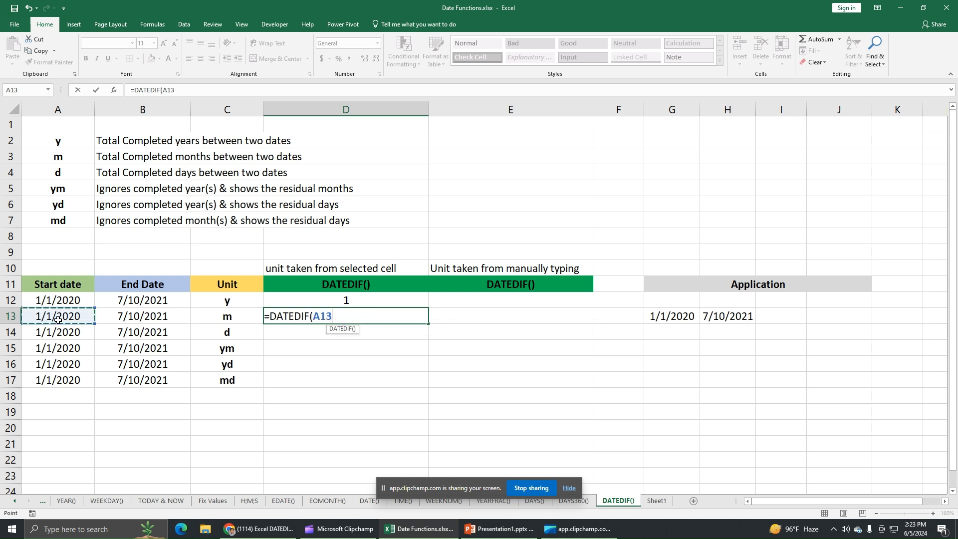
pyautogui.write(',')
pyautogui.click(111, 317)
pyautogui.write(',')
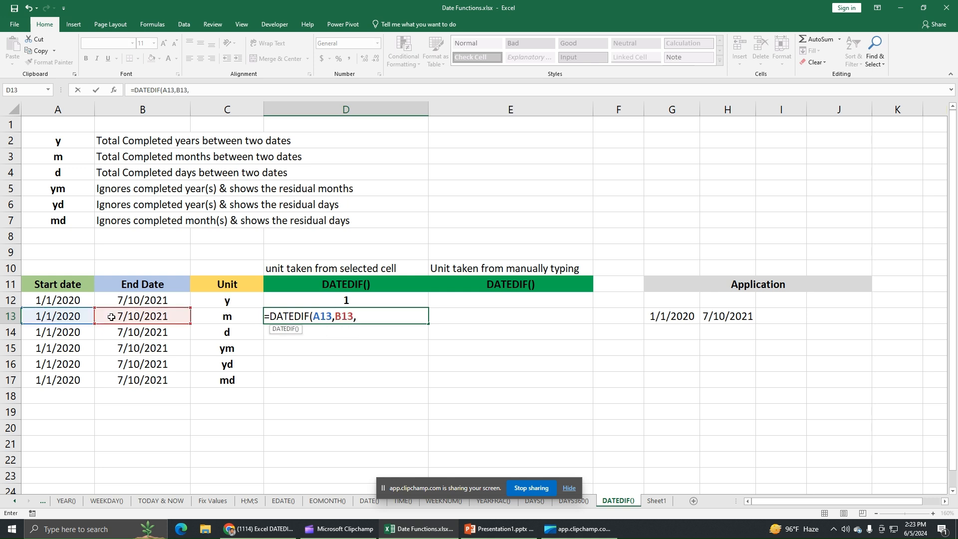
pyautogui.click(217, 320)
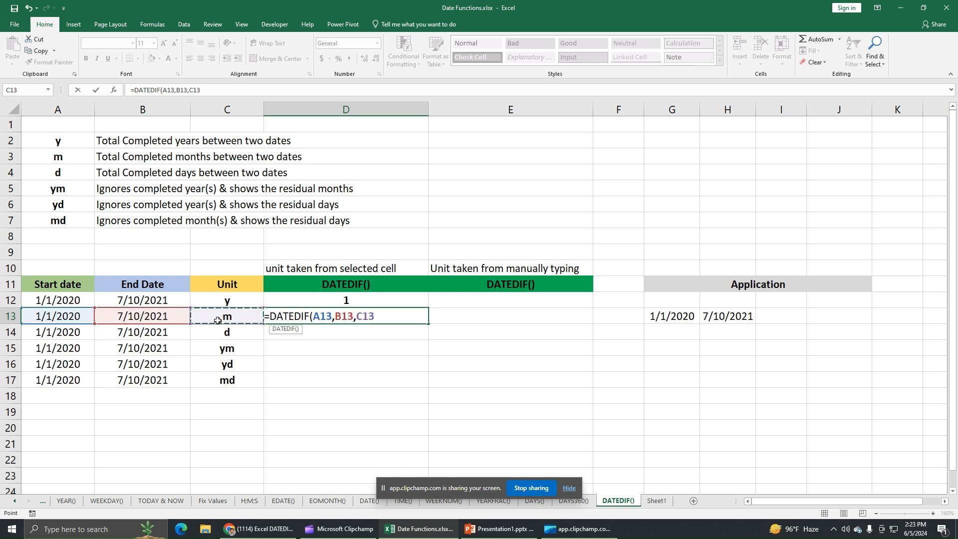
pyautogui.write('_')
pyautogui.press('BackSpace')
pyautogui.press('Return')
pyautogui.click(304, 319)
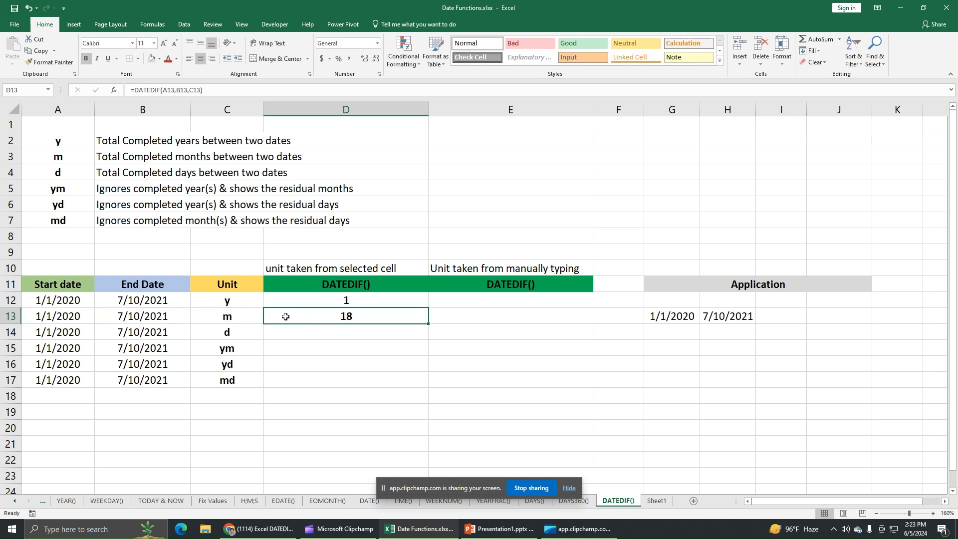
pyautogui.moveTo(60, 320); pyautogui.dragTo(121, 318)
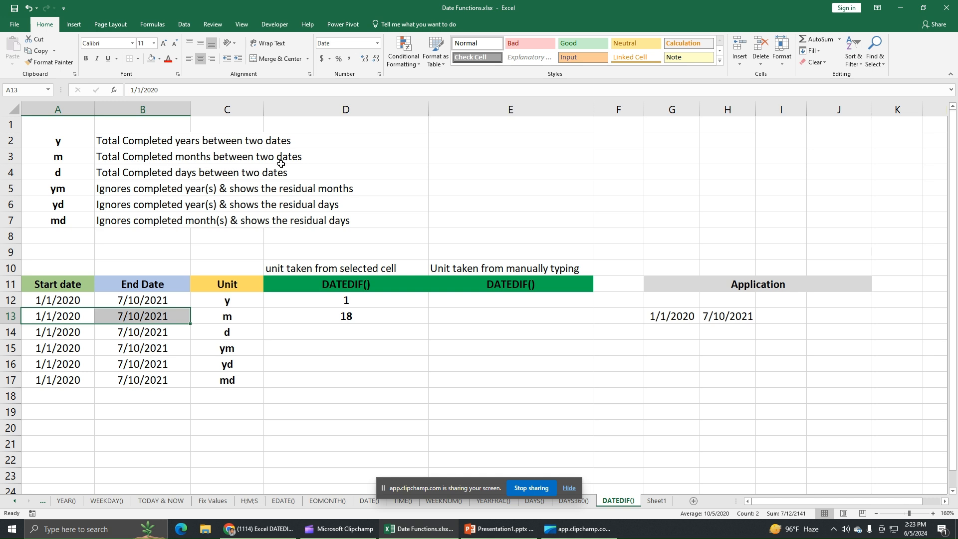
# - Enter =DATEDIF(A14,B14,C14) in D14 to calculate the total completed days between the row's two dates
pyautogui.click(340, 336)
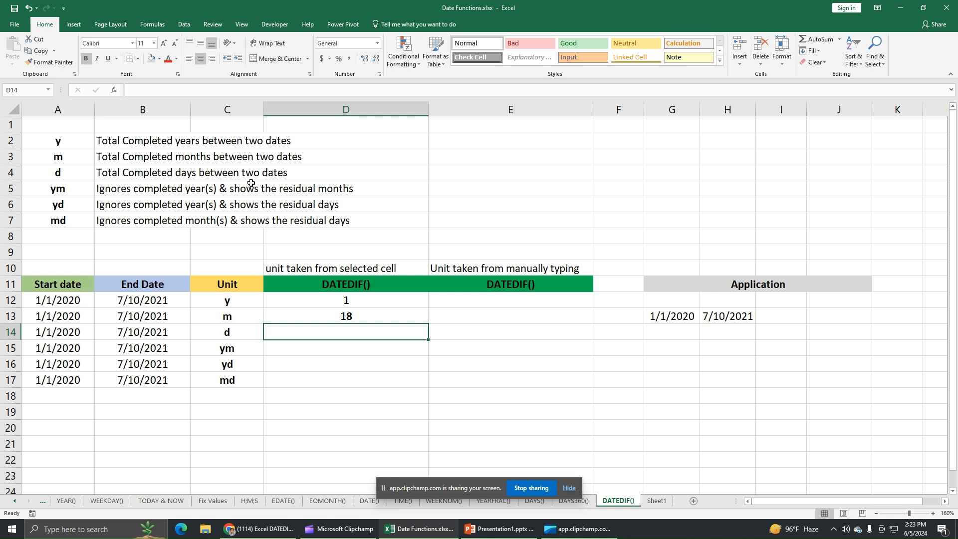
pyautogui.moveTo(78, 335); pyautogui.dragTo(122, 332)
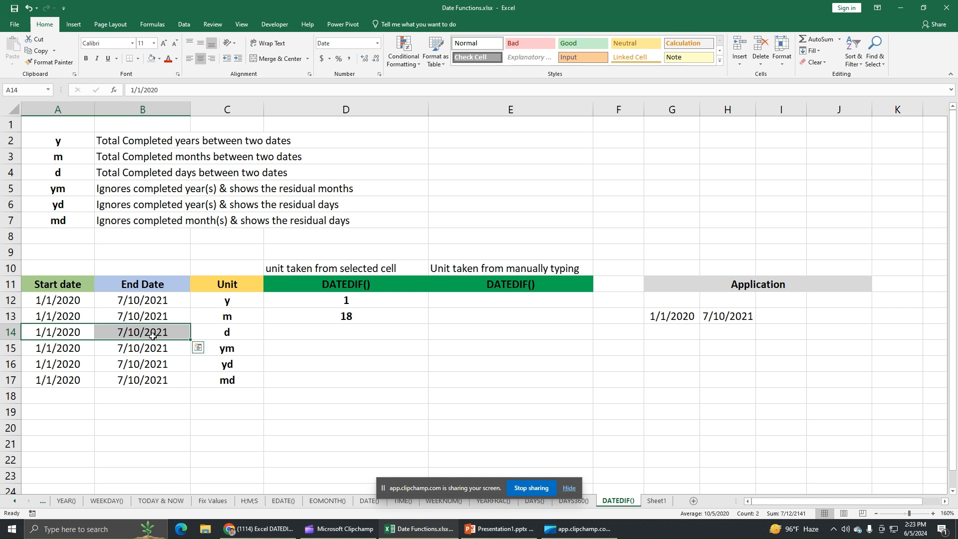
pyautogui.click(312, 333)
pyautogui.write('=')
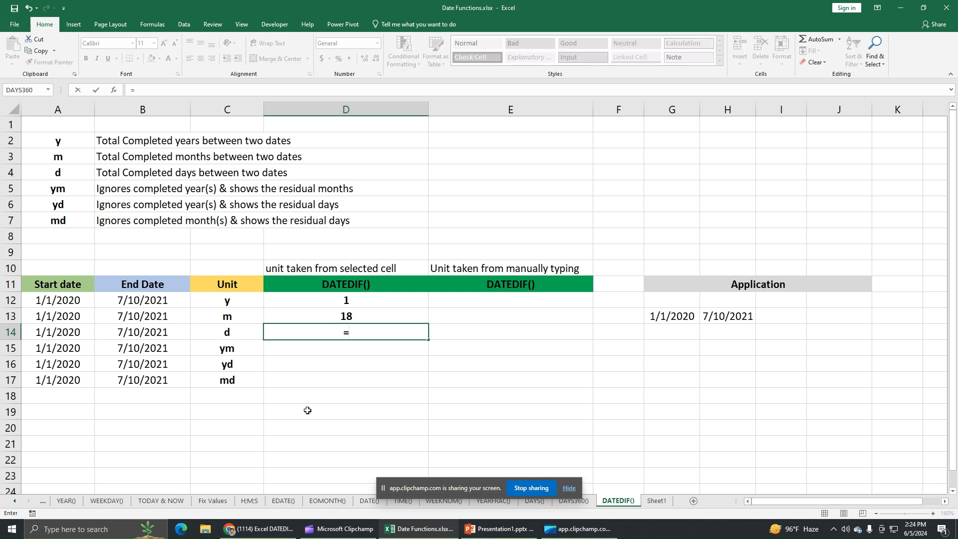
pyautogui.write('DATEDIF(')
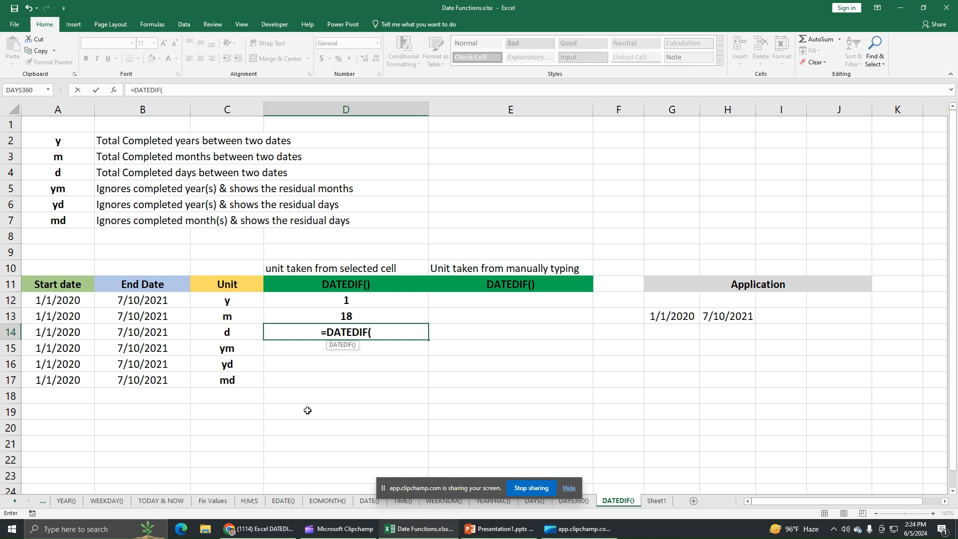
pyautogui.click(61, 333)
pyautogui.write(',')
pyautogui.click(113, 333)
pyautogui.write(',')
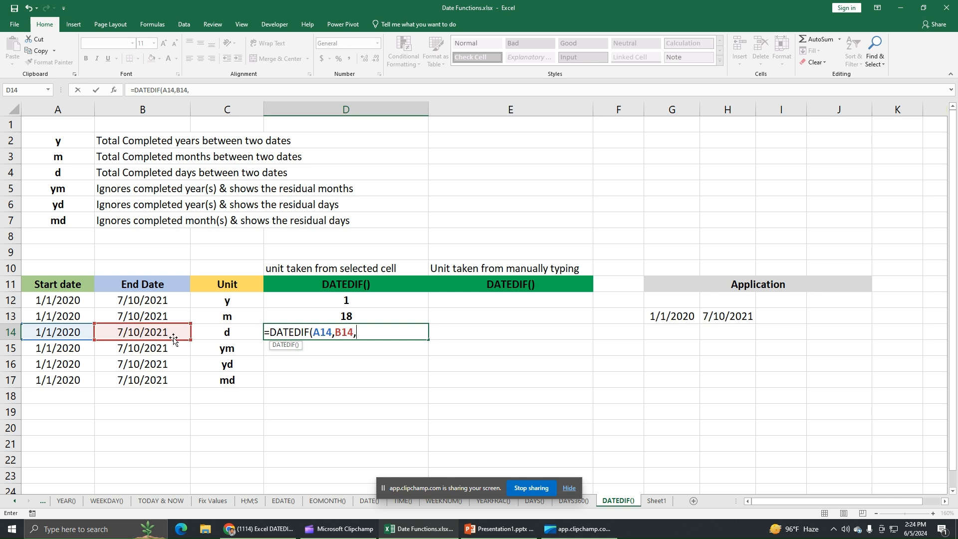
pyautogui.click(199, 338)
pyautogui.write(')')
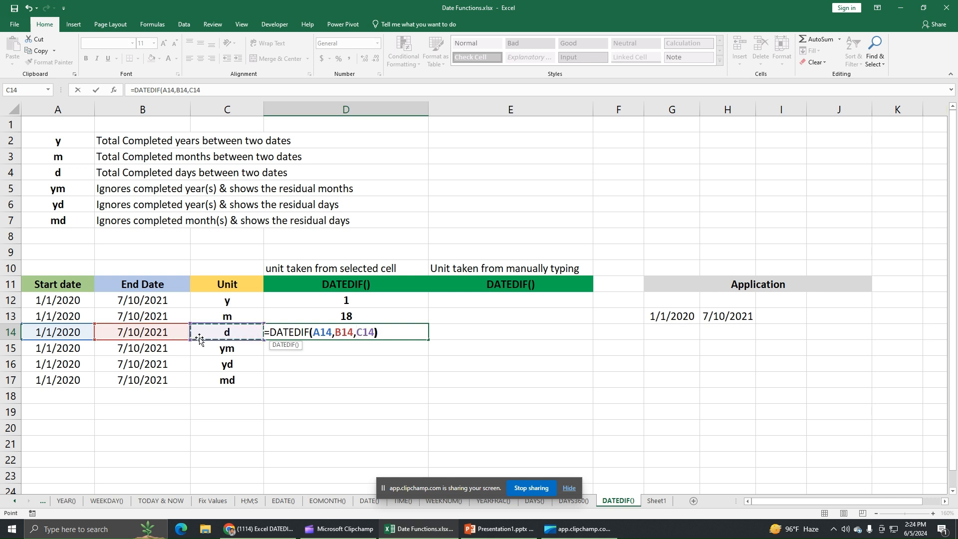
pyautogui.press('Return')
pyautogui.click(314, 336)
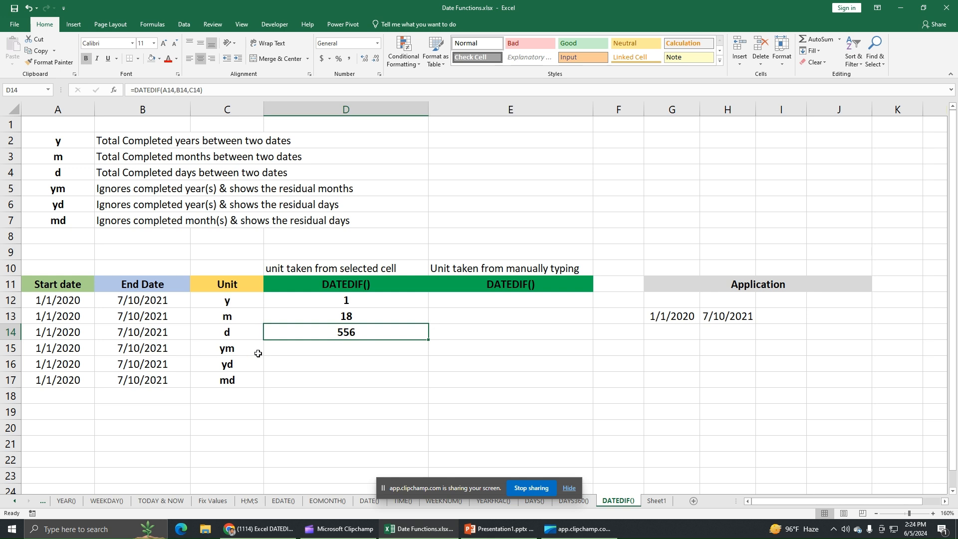
# - Enter =DATEDIF(A15,B15,C15) in D15 to calculate the residual months beyond the completed years, using the "ym" unit
pyautogui.click(296, 349)
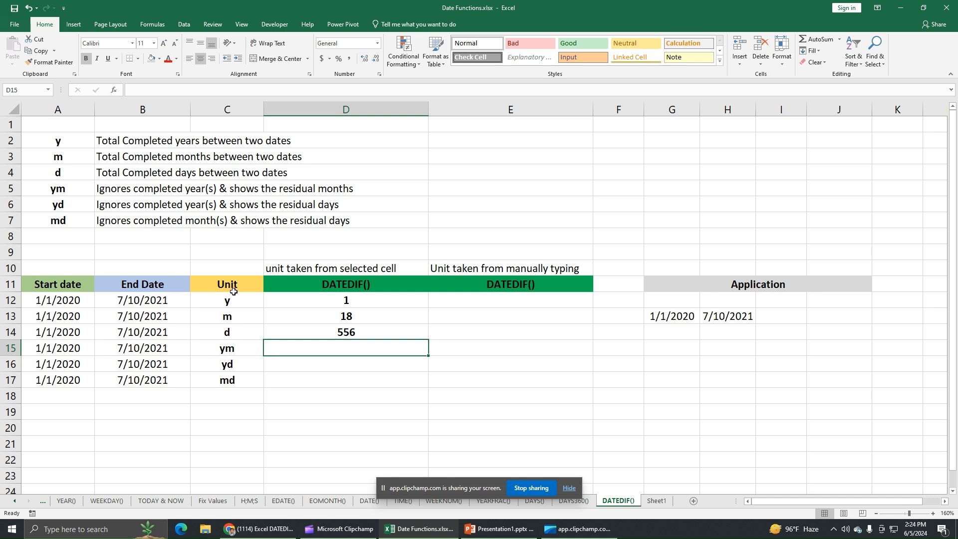
pyautogui.click(57, 191)
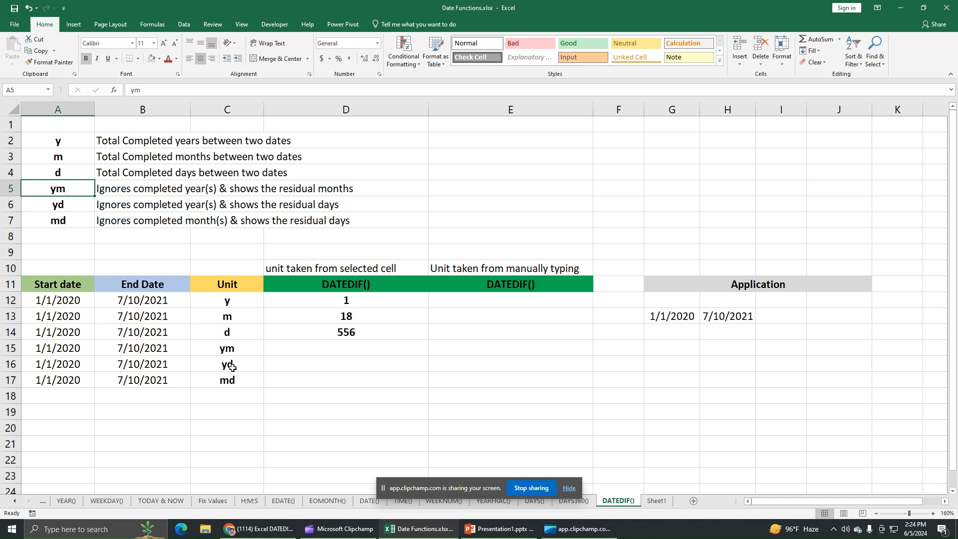
pyautogui.moveTo(81, 350); pyautogui.dragTo(108, 351)
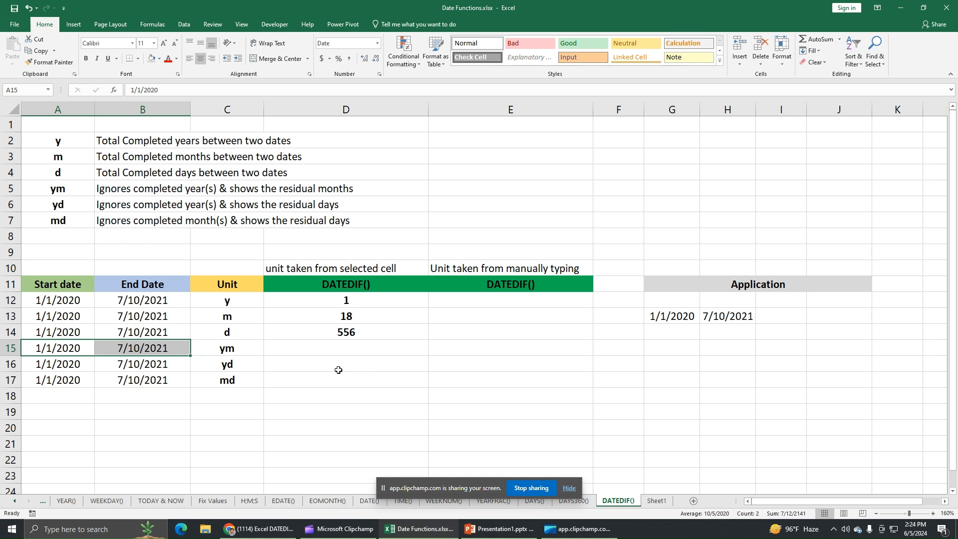
pyautogui.click(309, 347)
pyautogui.write('=')
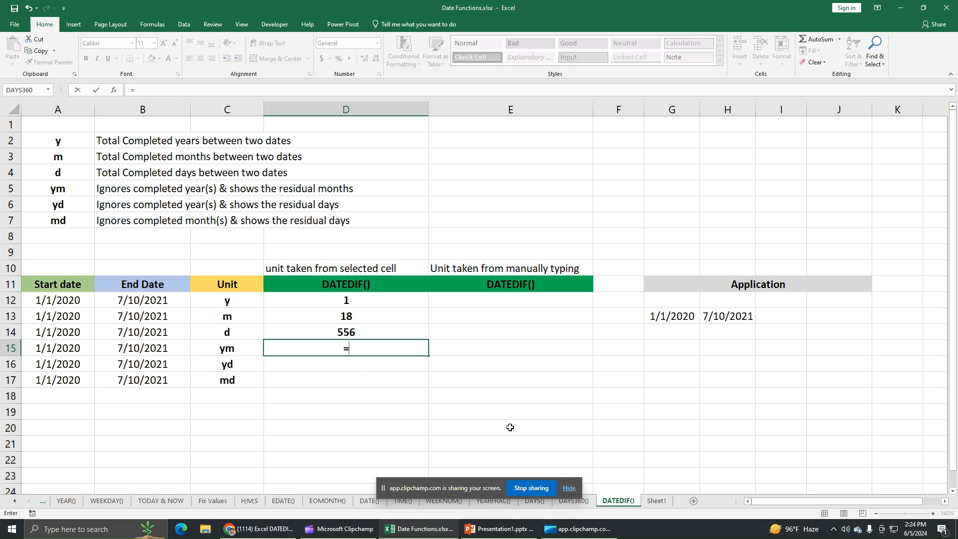
pyautogui.write('DATEDIF(')
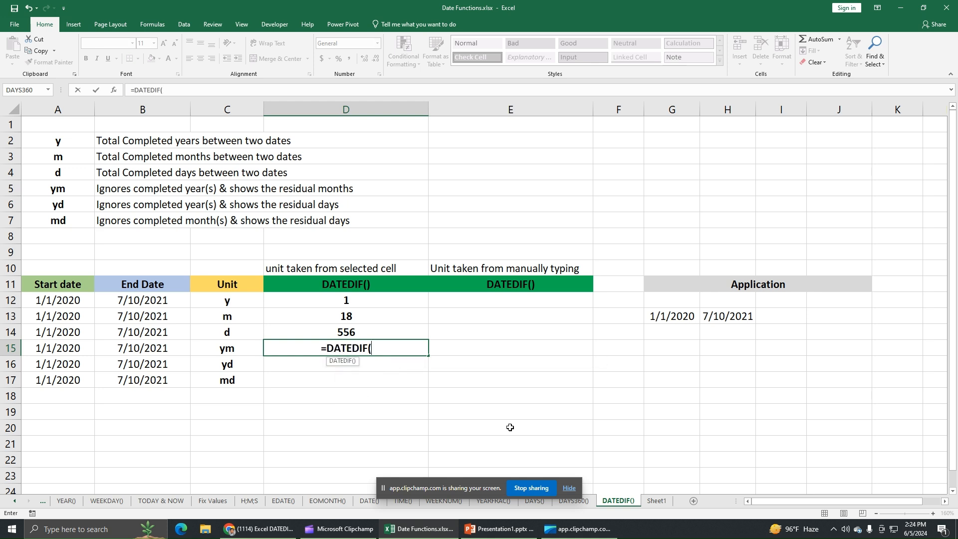
pyautogui.click(60, 351)
pyautogui.write(',')
pyautogui.click(143, 352)
pyautogui.write(',')
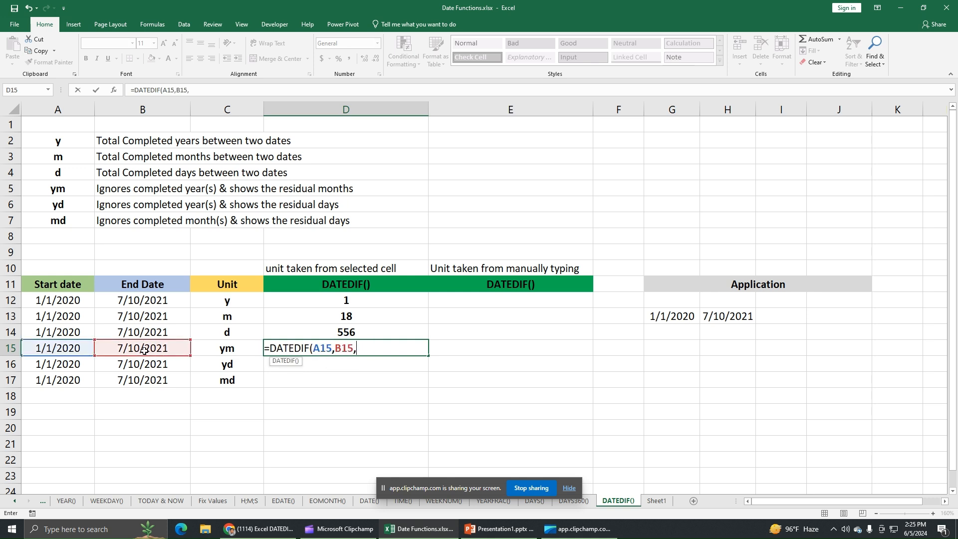
pyautogui.click(209, 350)
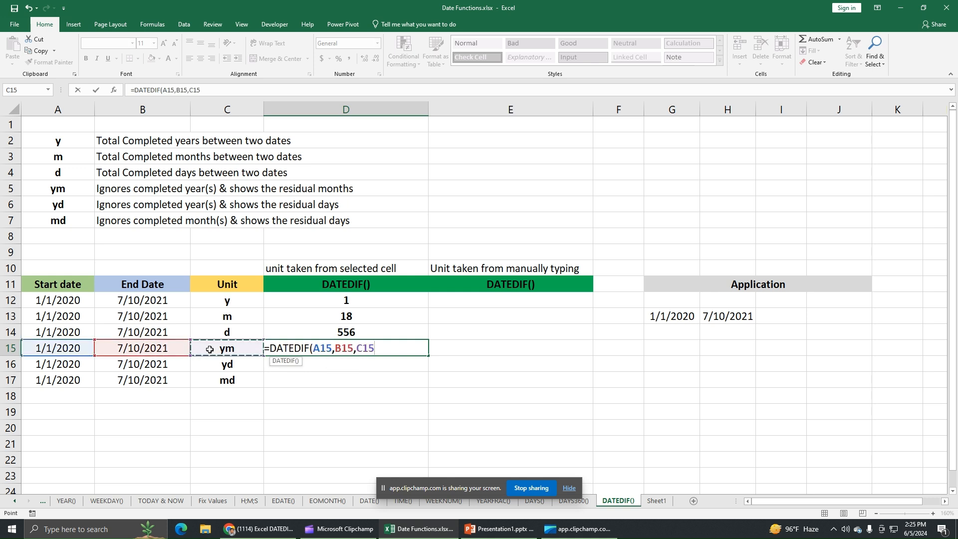
pyautogui.write(')')
pyautogui.press('Return')
pyautogui.click(319, 347)
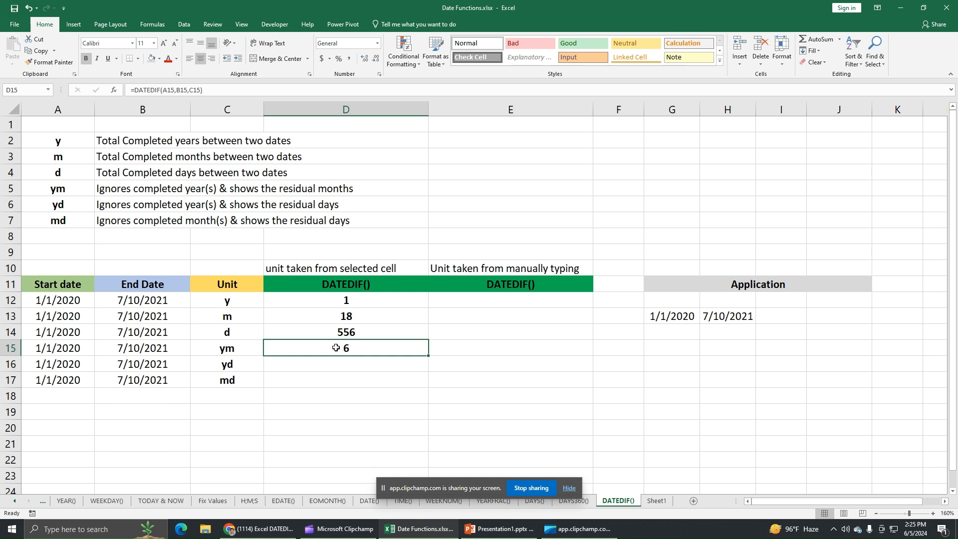
# - Enter =DATEDIF(A16,B16,C16) in D16 to calculate the residual days beyond the completed years, using the "yd" unit
pyautogui.click(247, 364)
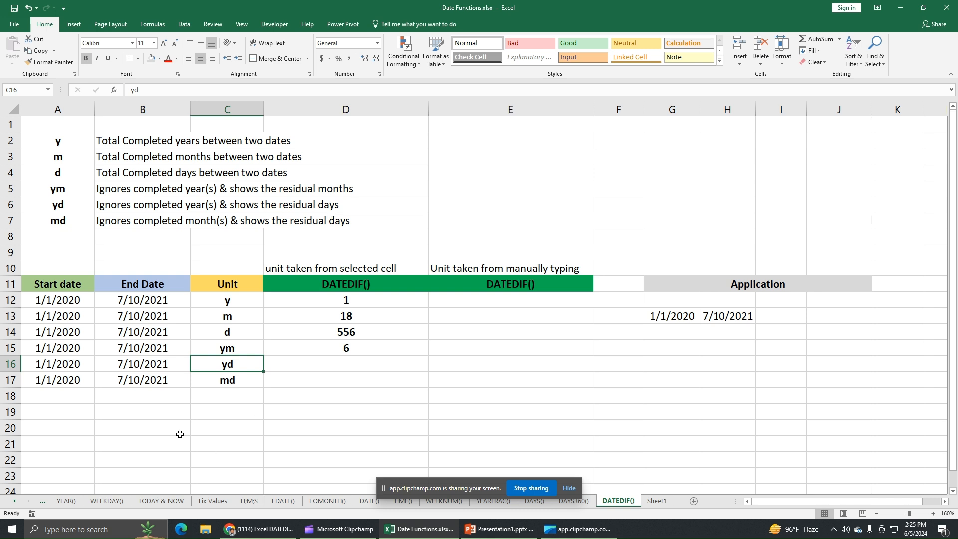
pyautogui.click(78, 364)
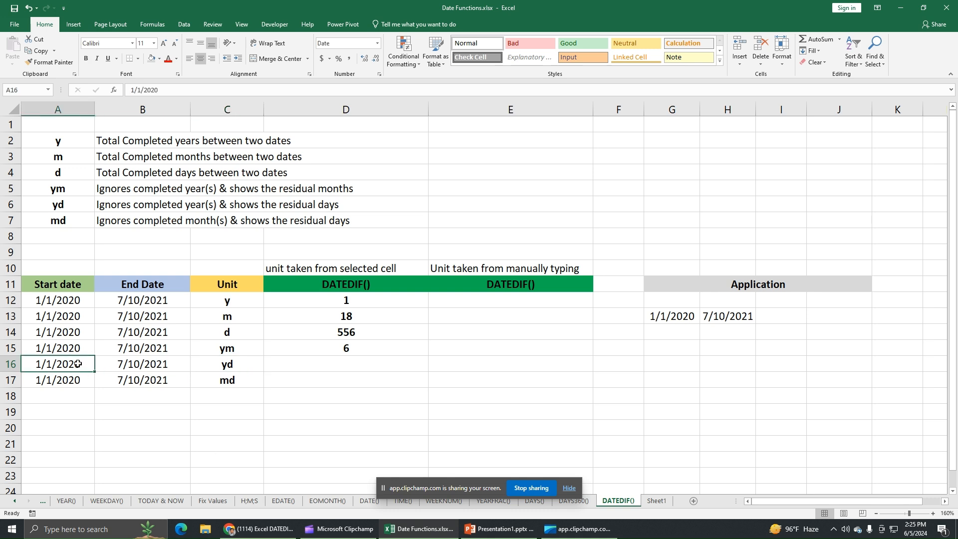
pyautogui.moveTo(78, 364); pyautogui.dragTo(125, 369)
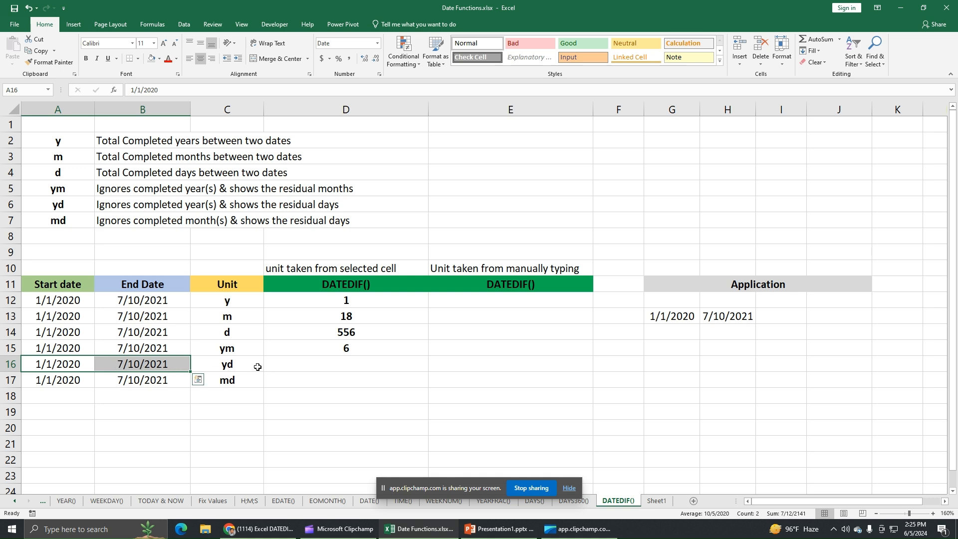
pyautogui.click(300, 366)
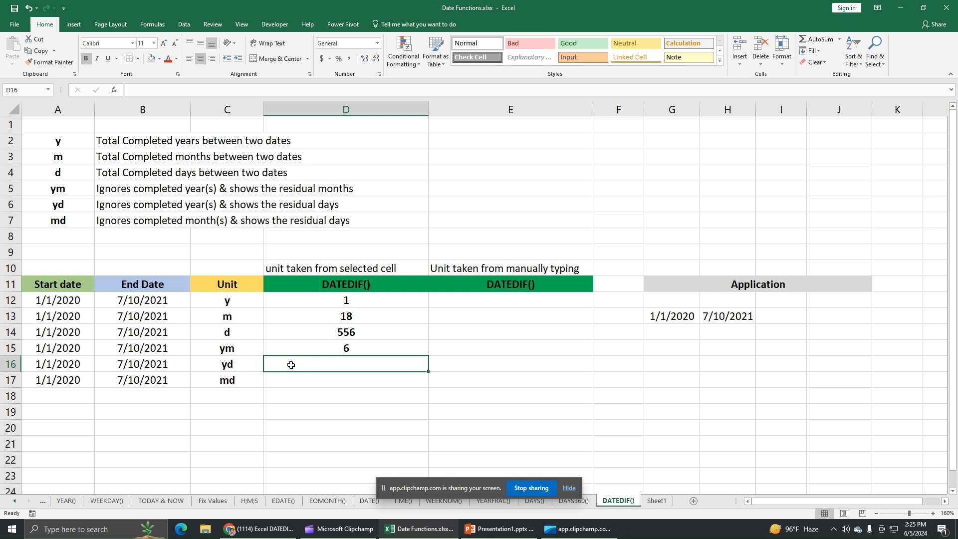
pyautogui.write('=')
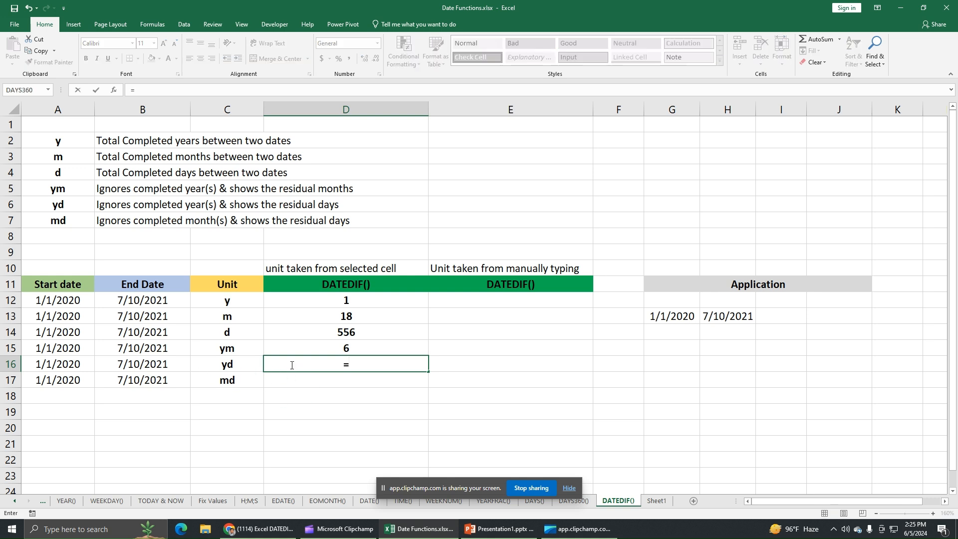
pyautogui.write('date')
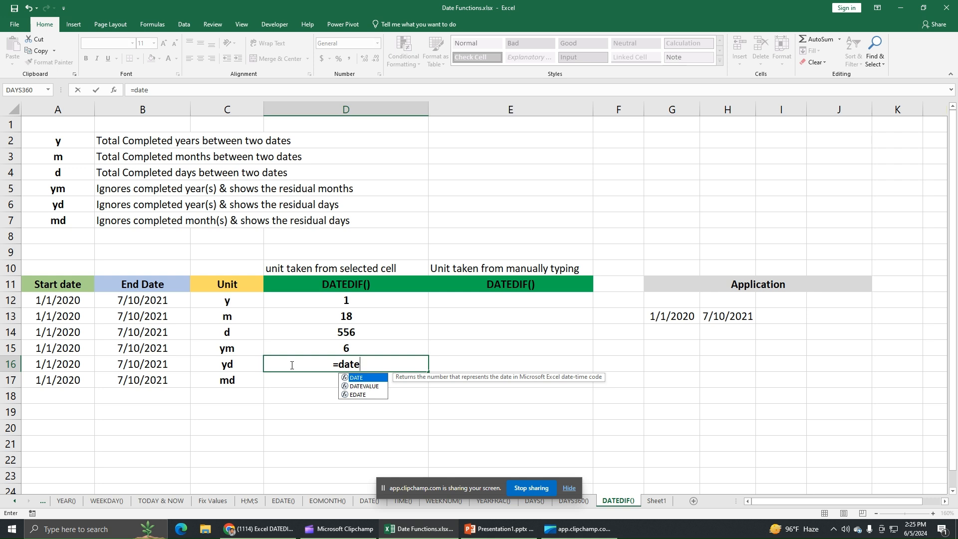
pyautogui.write('dif')
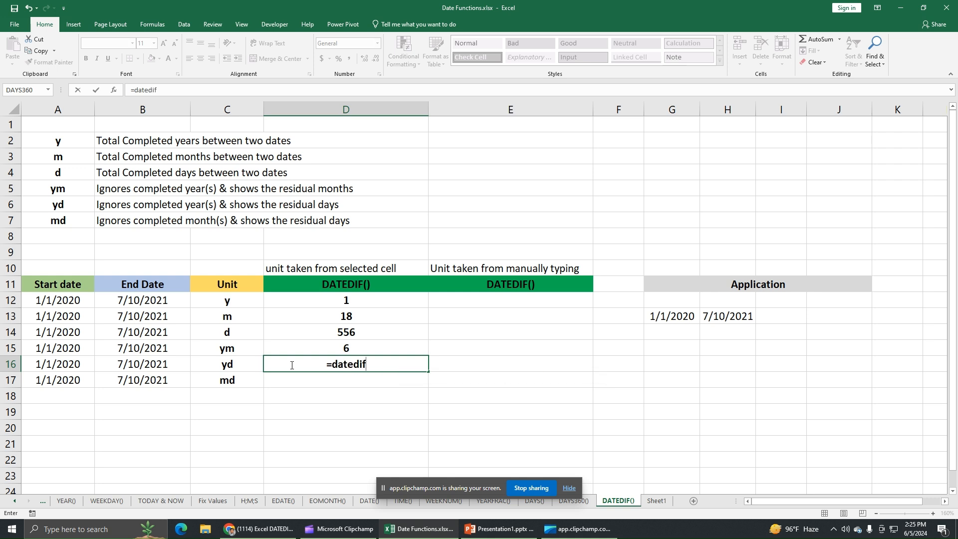
pyautogui.write('(')
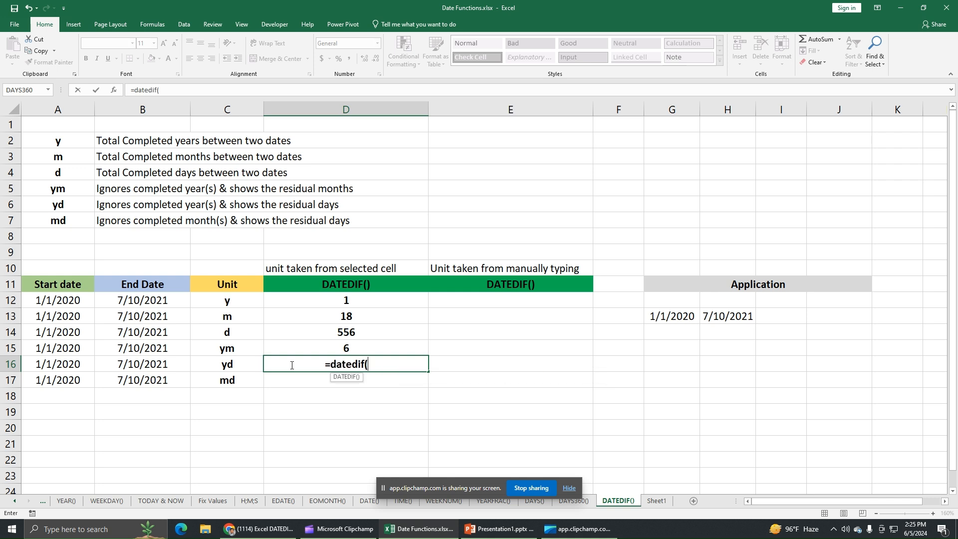
pyautogui.click(69, 364)
pyautogui.write(',')
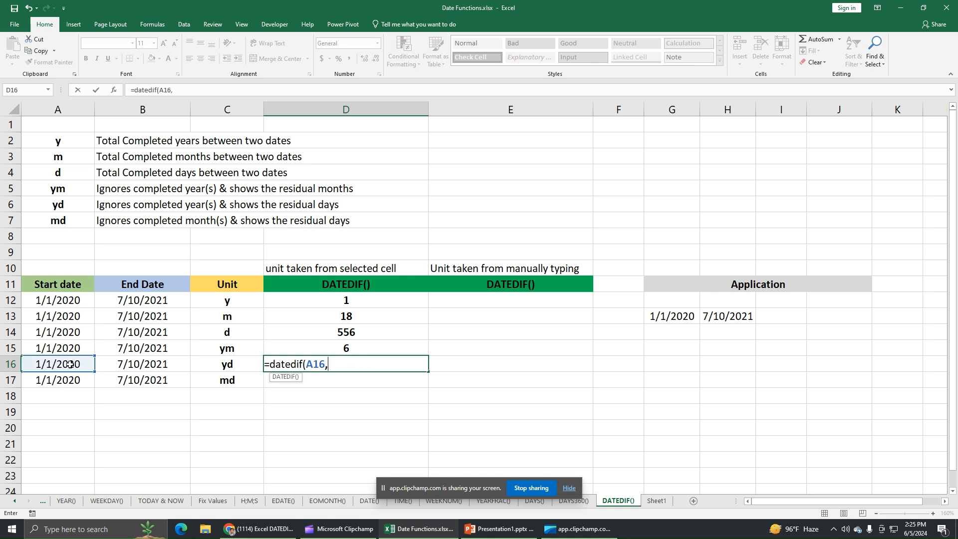
pyautogui.click(127, 366)
pyautogui.write(',')
pyautogui.click(204, 368)
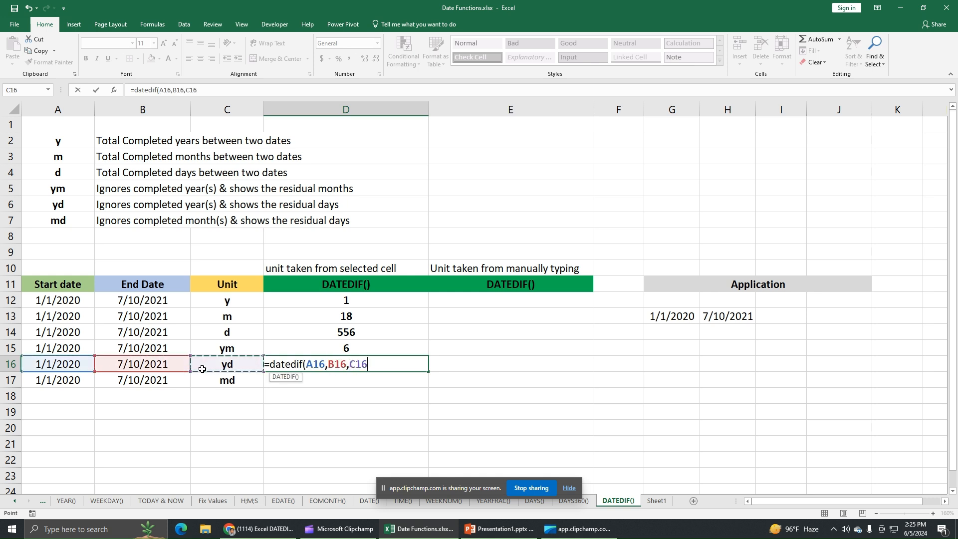
pyautogui.write(')')
pyautogui.press('Return')
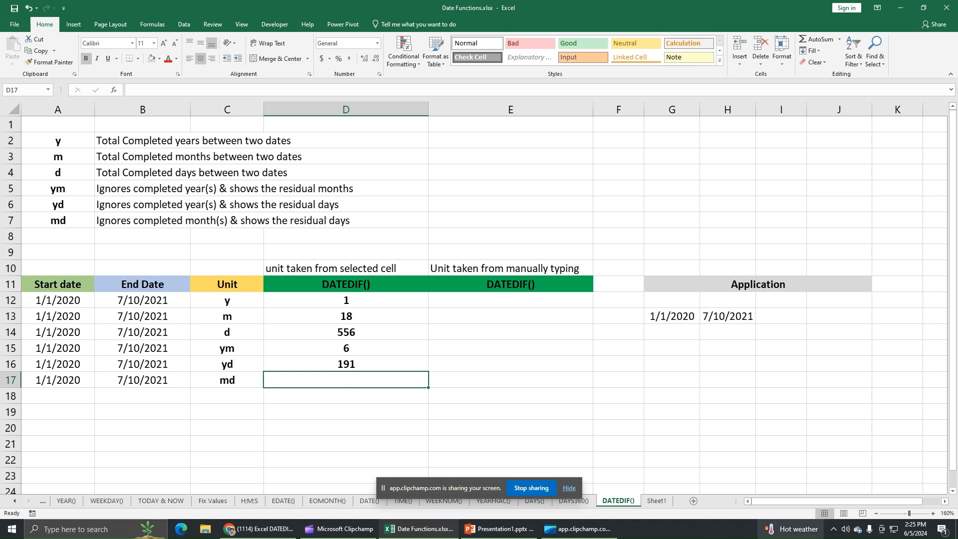
pyautogui.click(293, 361)
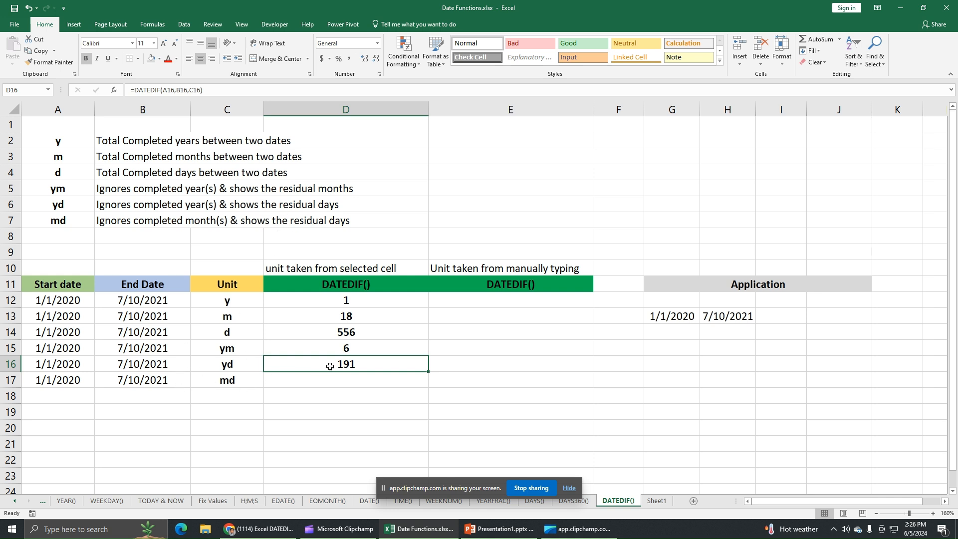
# - Enter =DATEDIF(A17,B17,C17) in D17 to calculate the residual days beyond the completed months, using the "md" unit
pyautogui.click(288, 382)
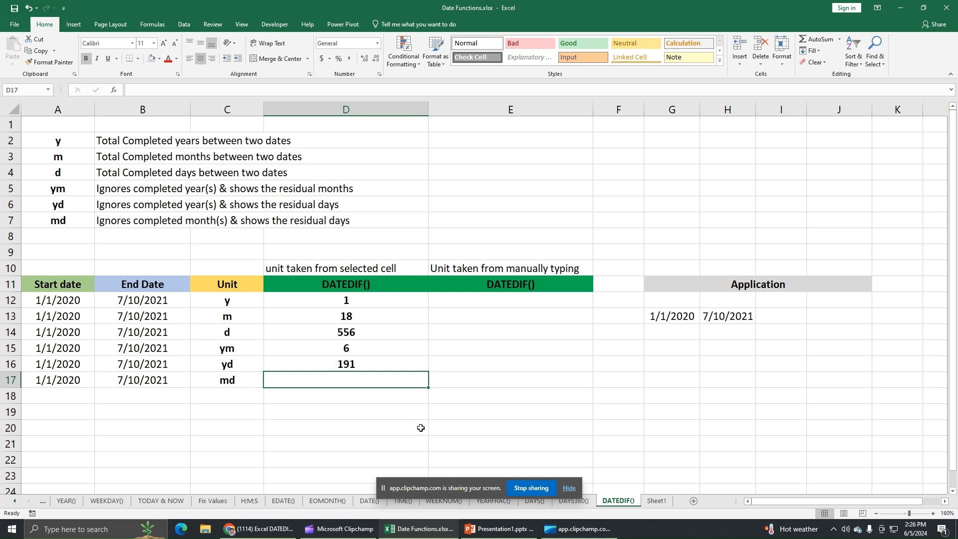
pyautogui.write('=DA')
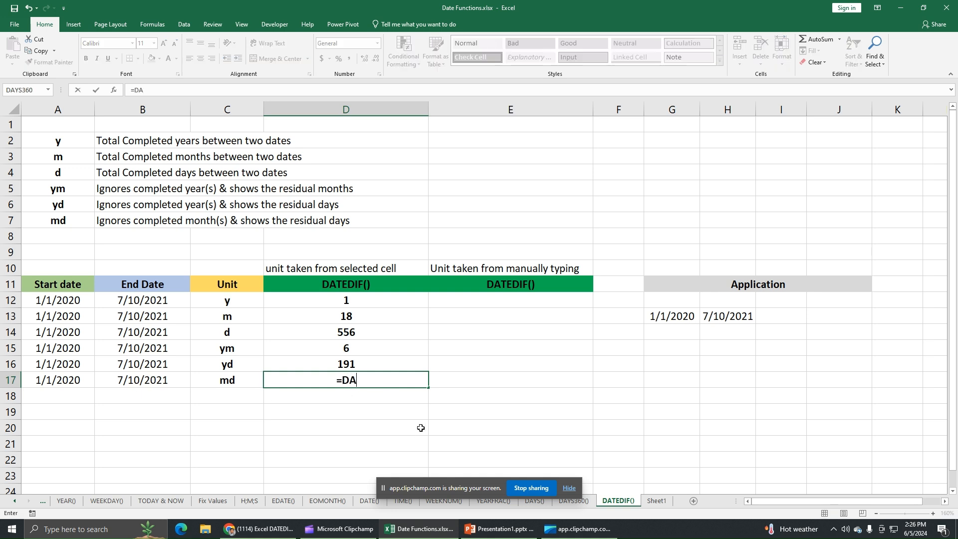
pyautogui.write('TEDI')
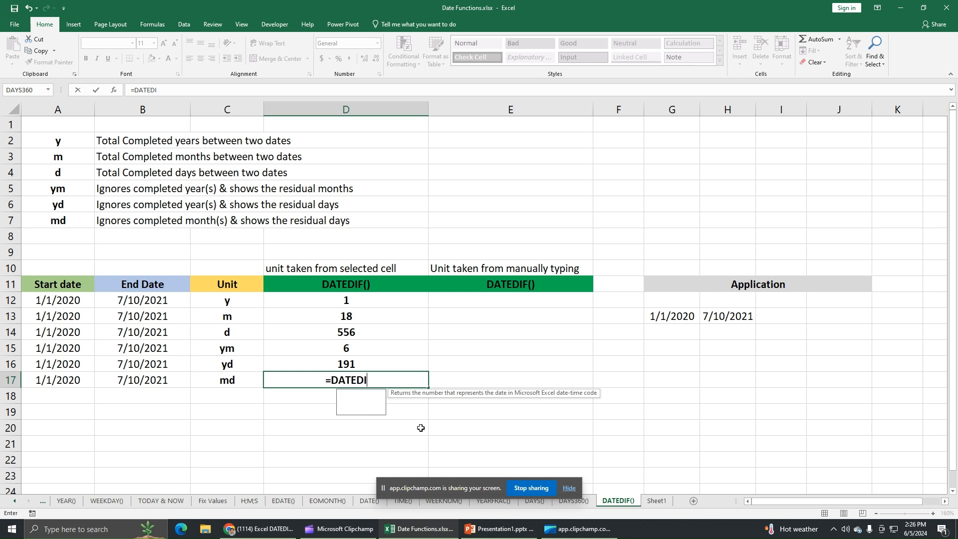
pyautogui.write('F(')
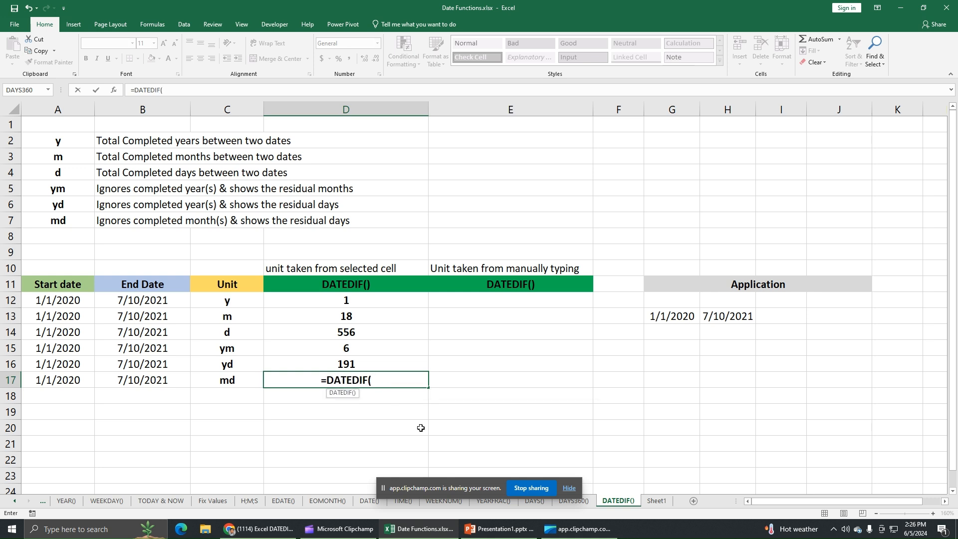
pyautogui.click(56, 384)
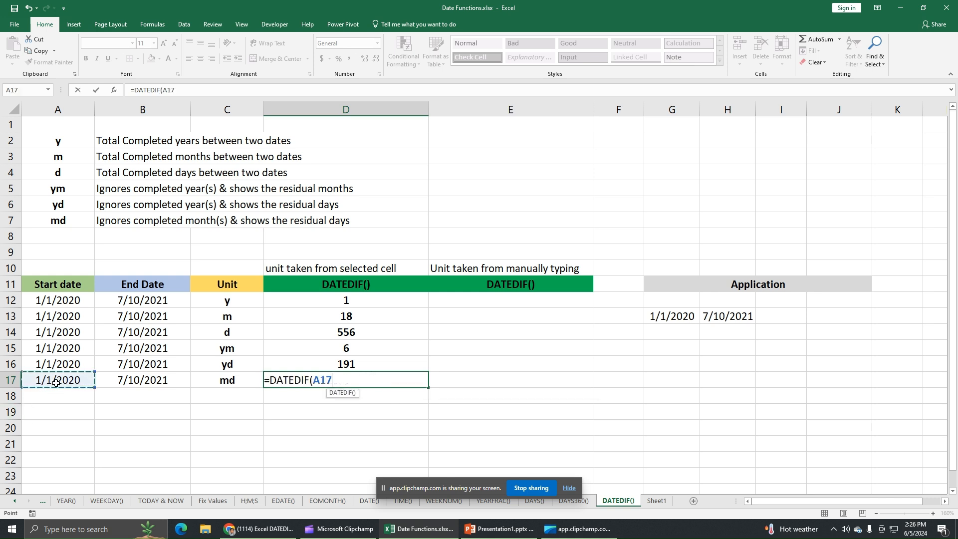
pyautogui.write(',')
pyautogui.click(136, 380)
pyautogui.write(',')
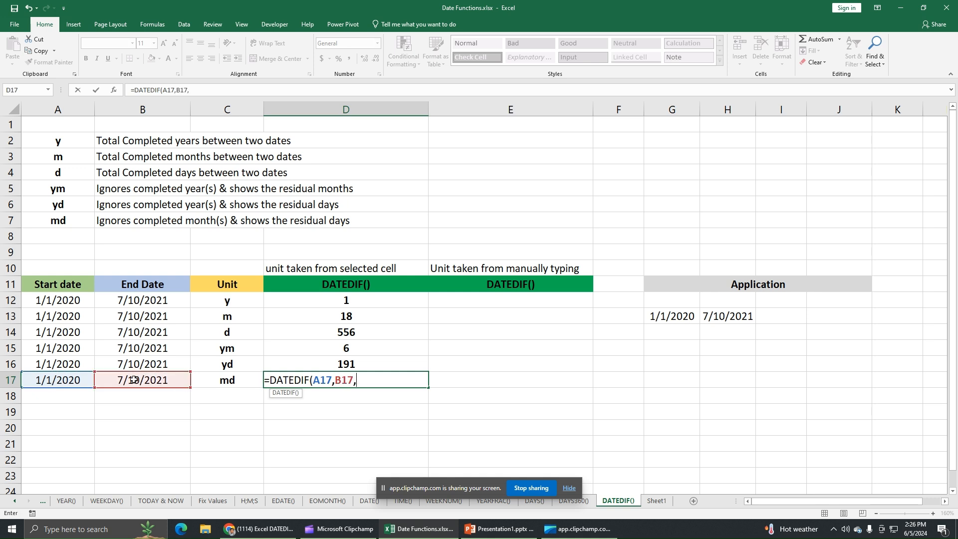
pyautogui.click(212, 385)
pyautogui.write(')')
pyautogui.press('Return')
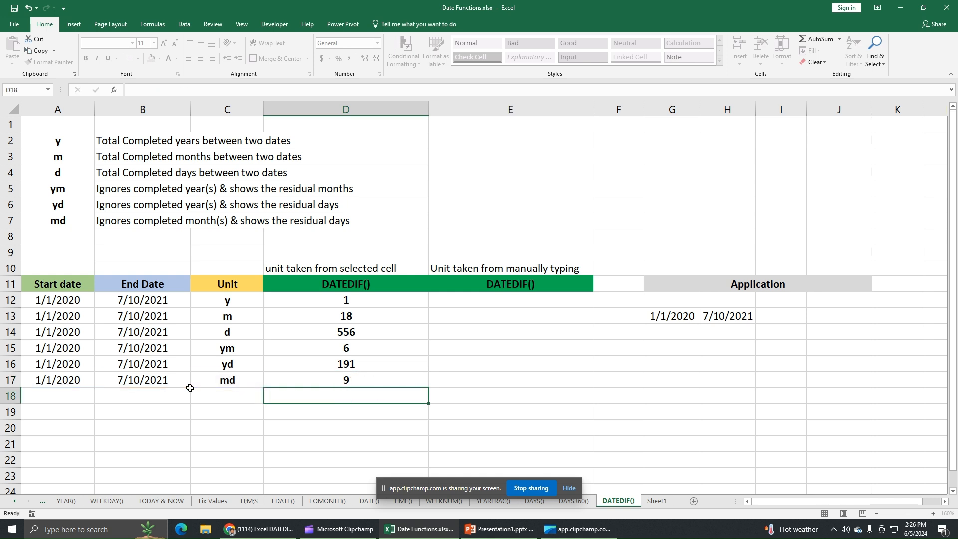
# - Check the D17 result against row 17's dates, and review the D10 note on cell-based units with the units in C12 to C14
pyautogui.click(286, 382)
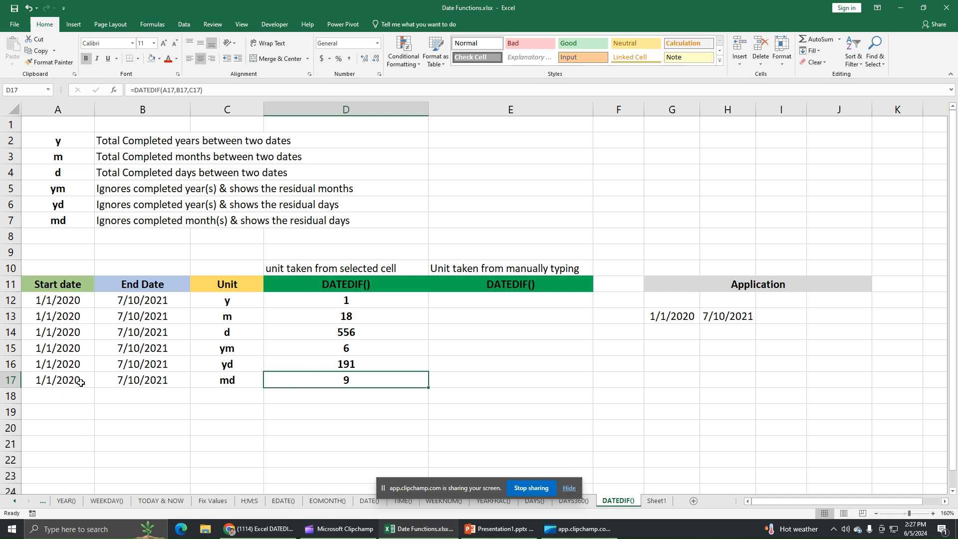
pyautogui.moveTo(79, 380); pyautogui.dragTo(126, 381)
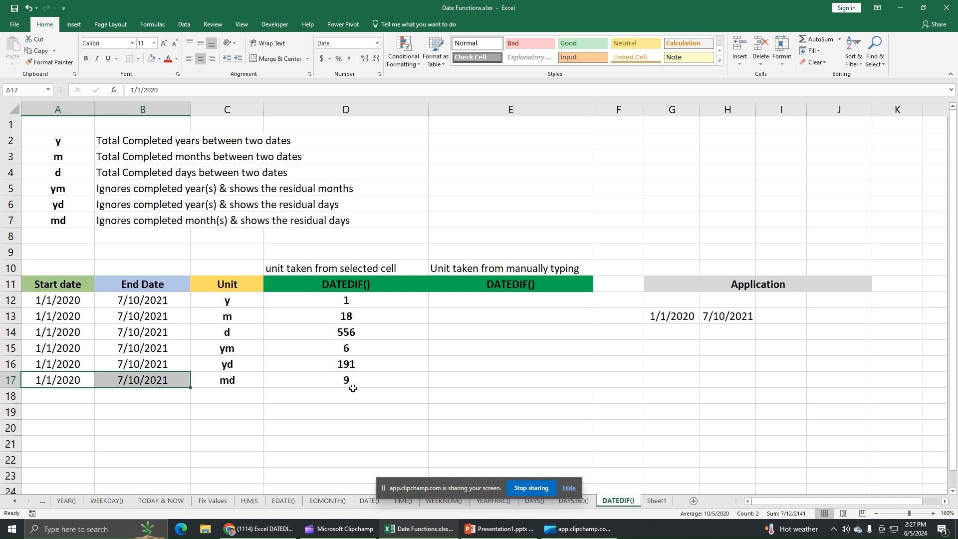
pyautogui.click(352, 386)
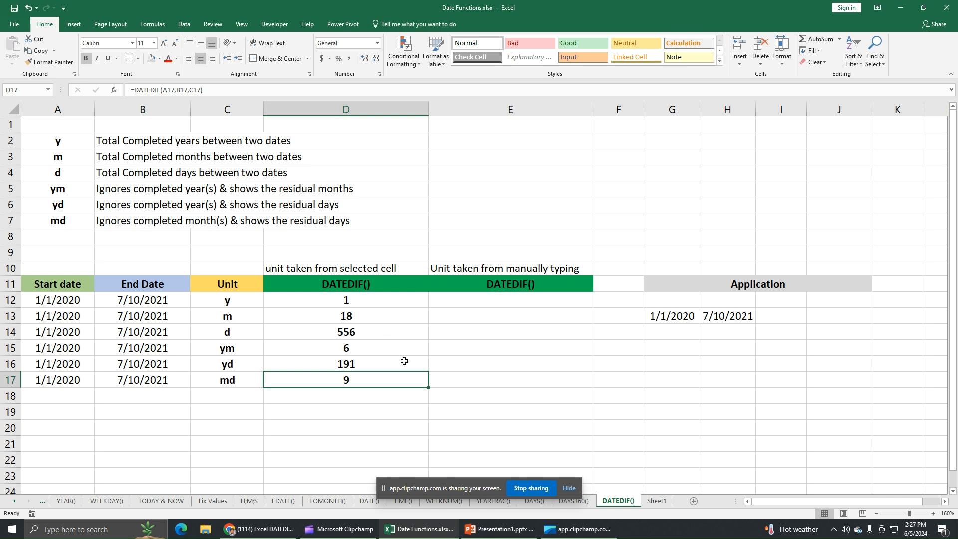
pyautogui.click(316, 273)
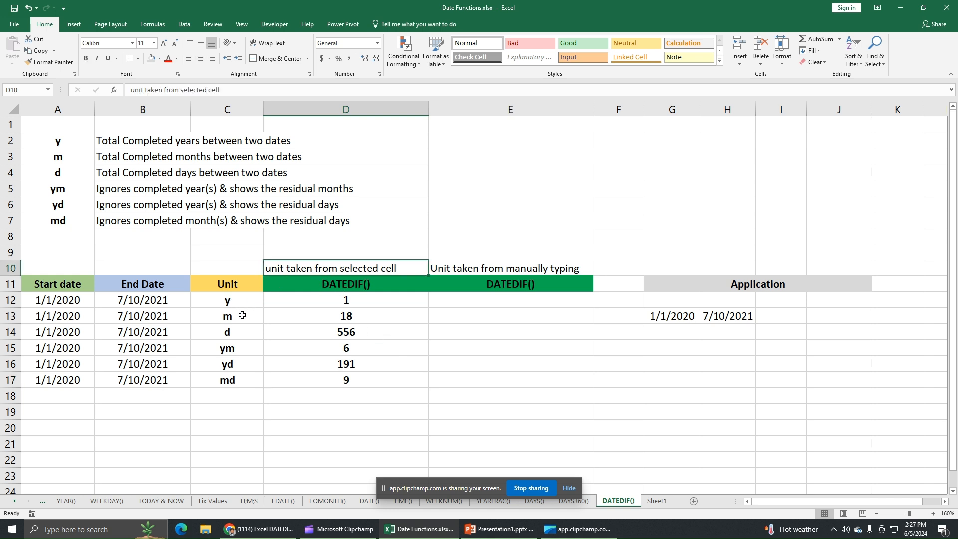
pyautogui.click(236, 301)
pyautogui.click(235, 316)
pyautogui.click(233, 338)
# - Enter =DATEDIF(A12,B12,"y") in E12 to calculate the completed years with the unit written directly in the formula
pyautogui.click(508, 302)
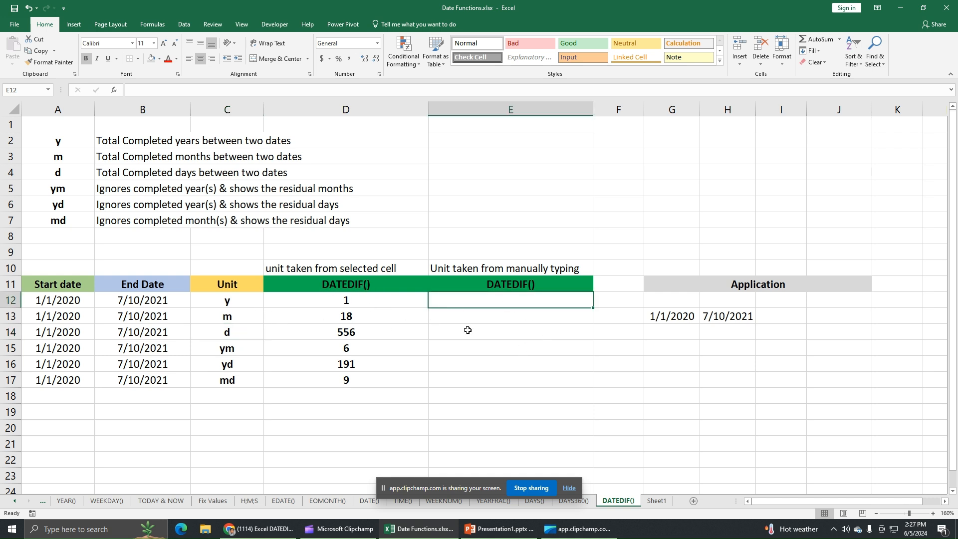
pyautogui.write('=DATE')
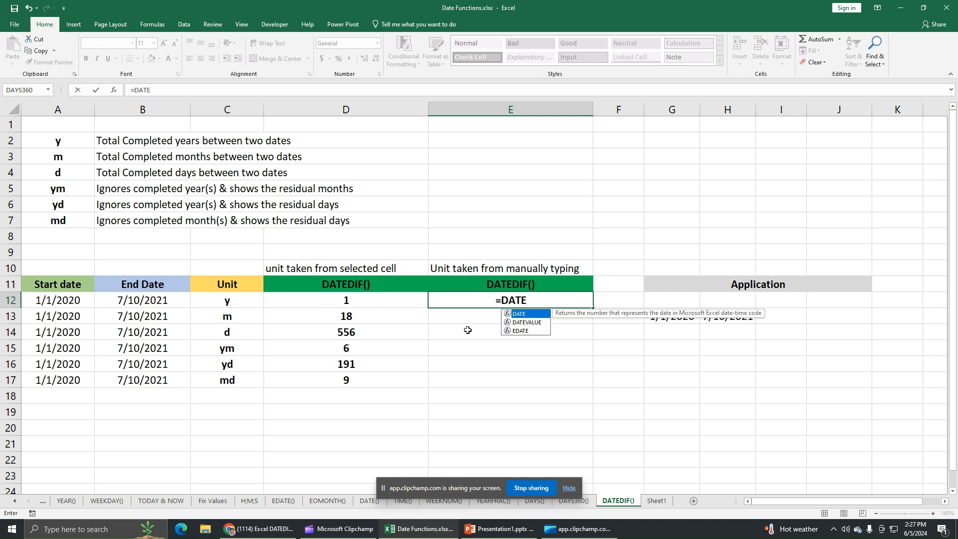
pyautogui.write('DIF')
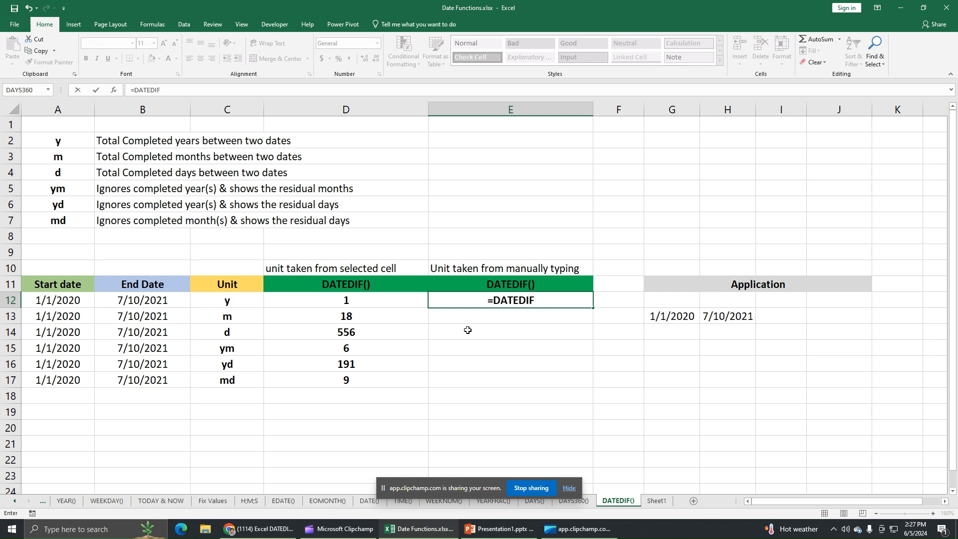
pyautogui.write('(')
pyautogui.click(65, 301)
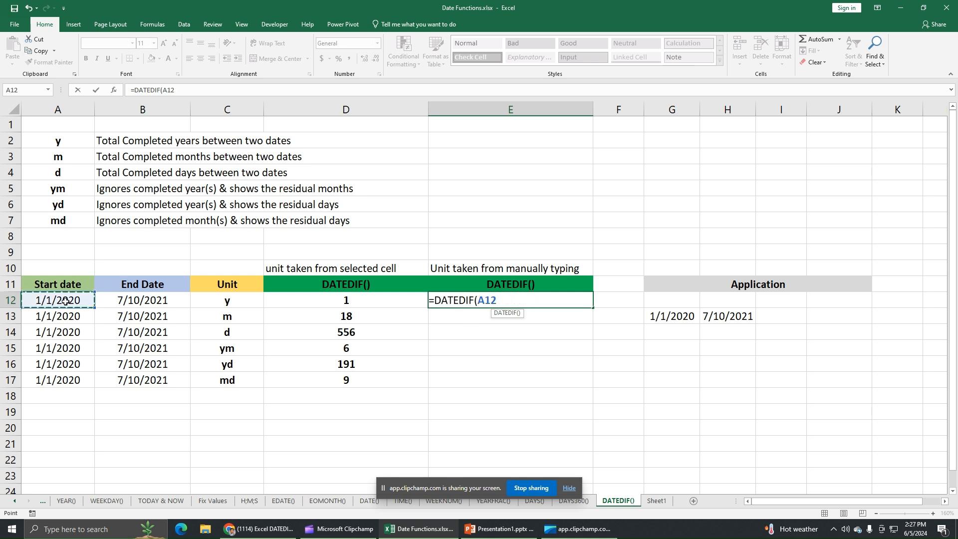
pyautogui.write(',')
pyautogui.click(154, 302)
pyautogui.write(',')
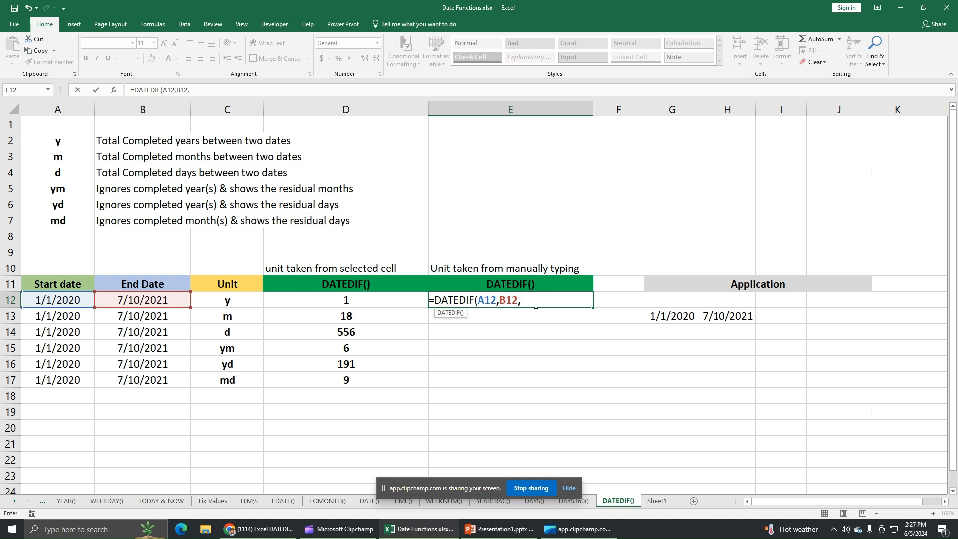
pyautogui.write('y')
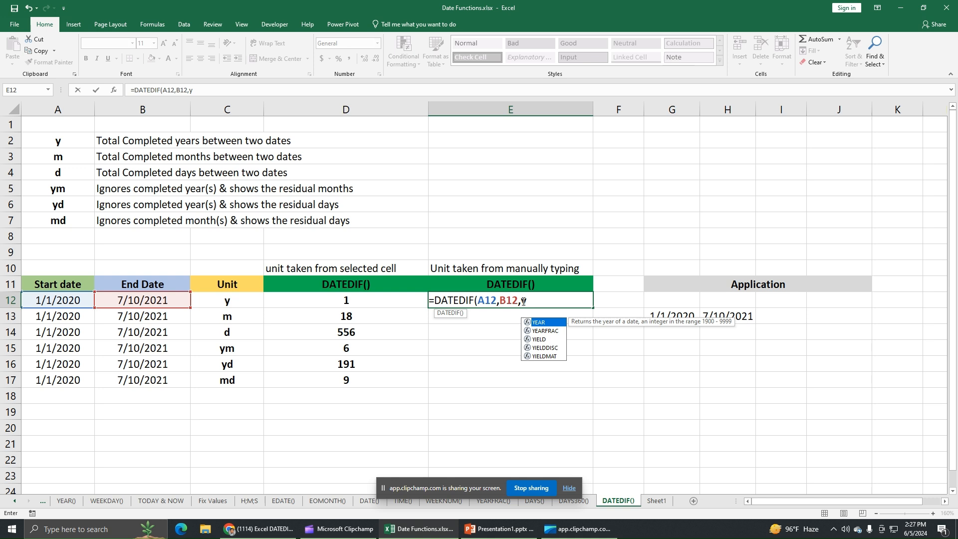
pyautogui.click(522, 300)
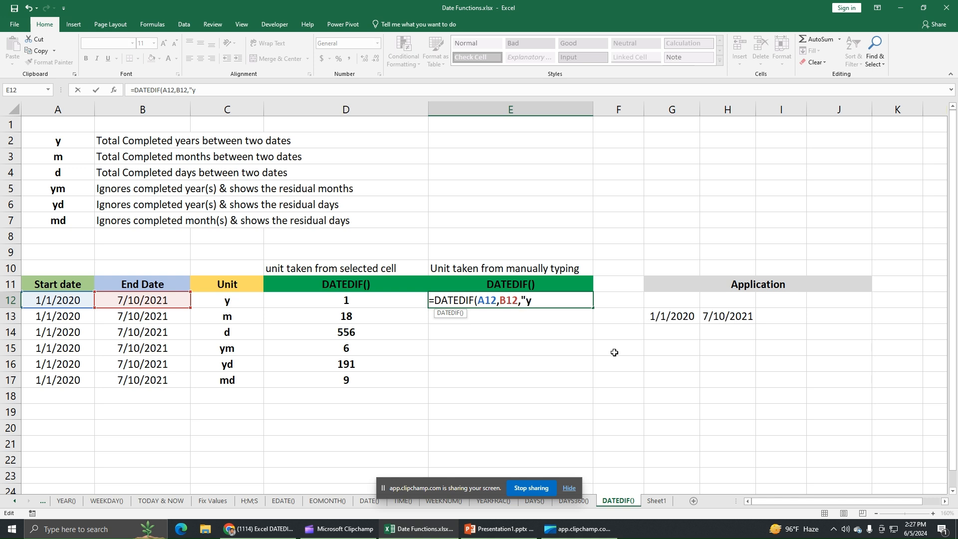
pyautogui.press('Return')
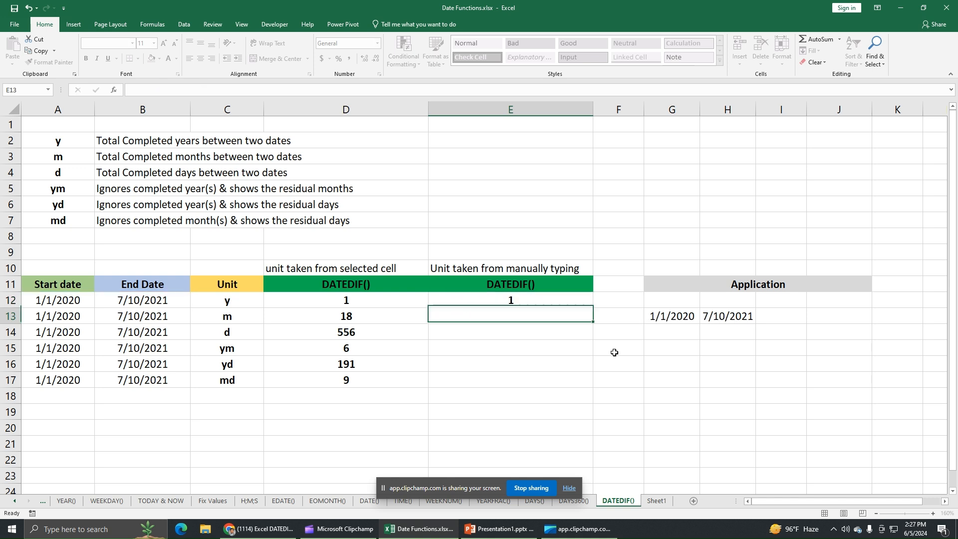
# - Copy the E12 formula down through E17 and check the unit used in the copied formulas
pyautogui.click(511, 301)
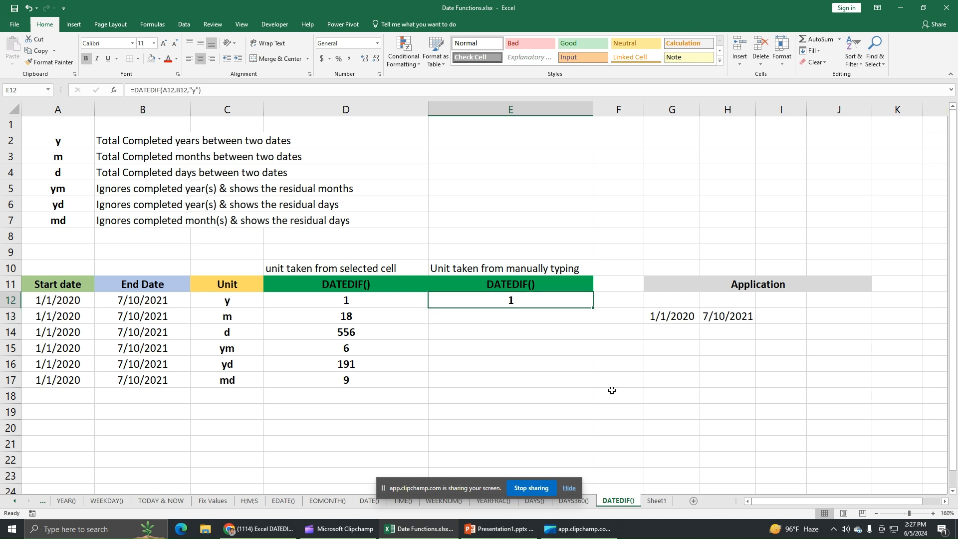
pyautogui.press('Return')
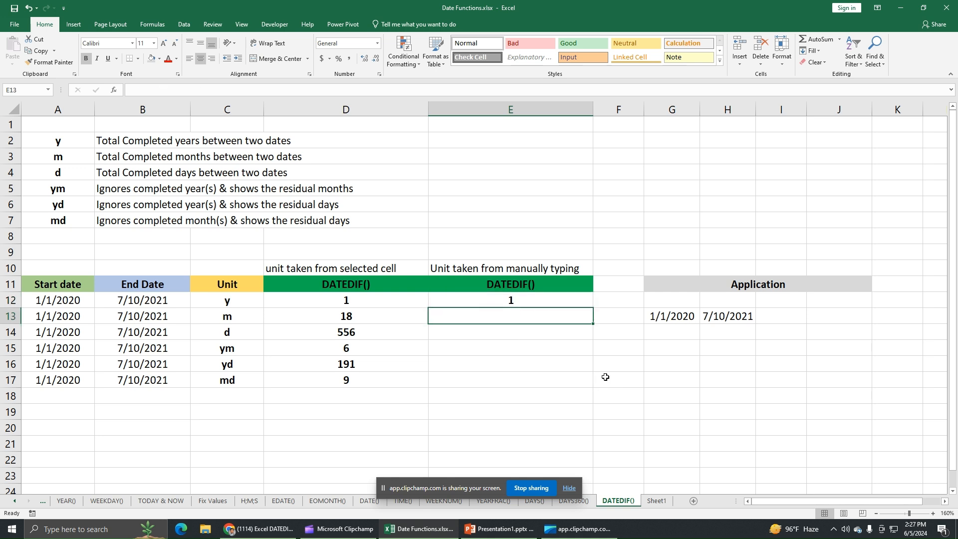
pyautogui.click(540, 298)
pyautogui.moveTo(592, 308); pyautogui.dragTo(579, 392)
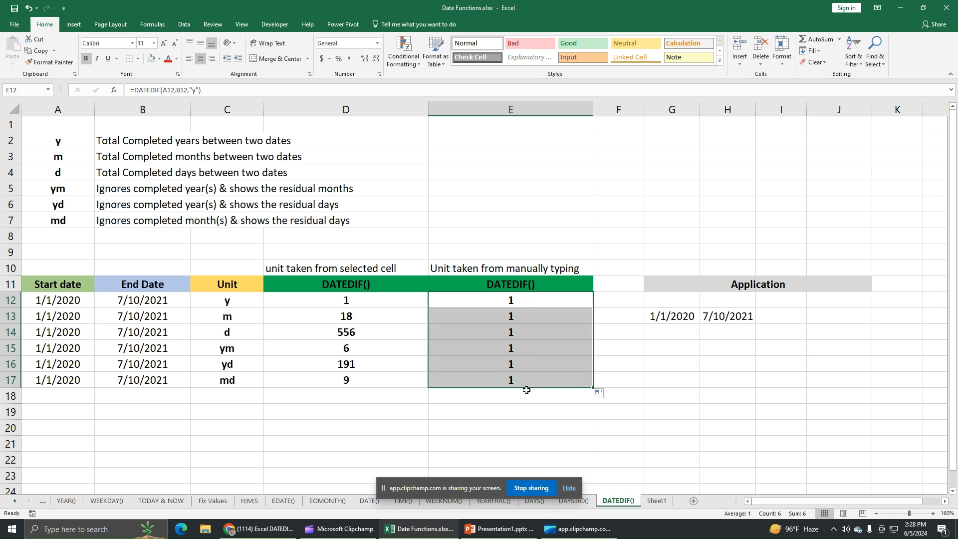
pyautogui.click(523, 302)
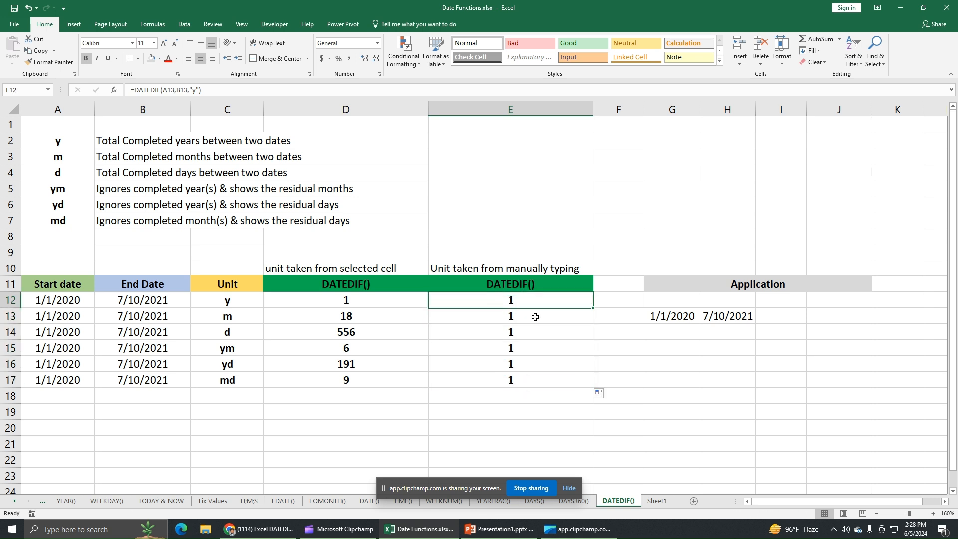
pyautogui.click(525, 314)
pyautogui.click(522, 333)
pyautogui.click(522, 348)
pyautogui.click(515, 363)
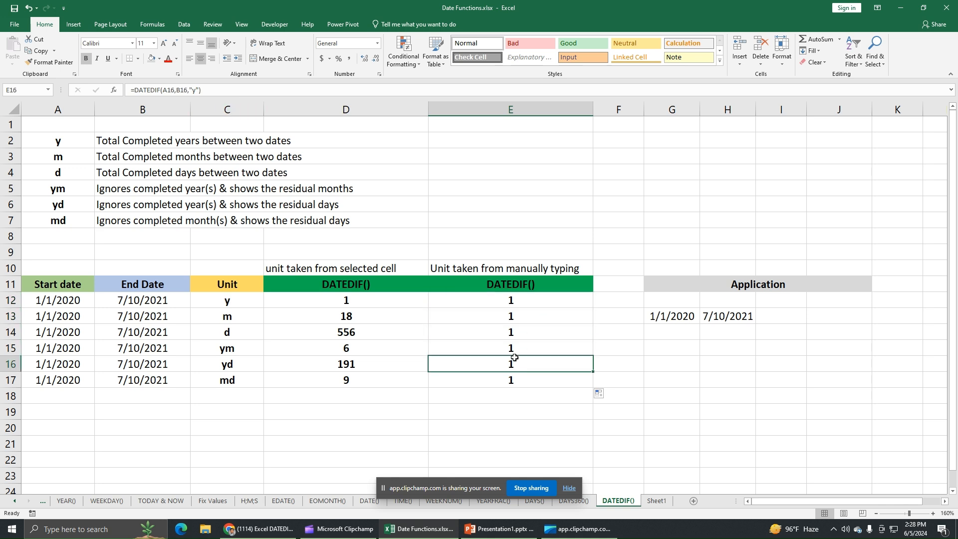
pyautogui.click(500, 301)
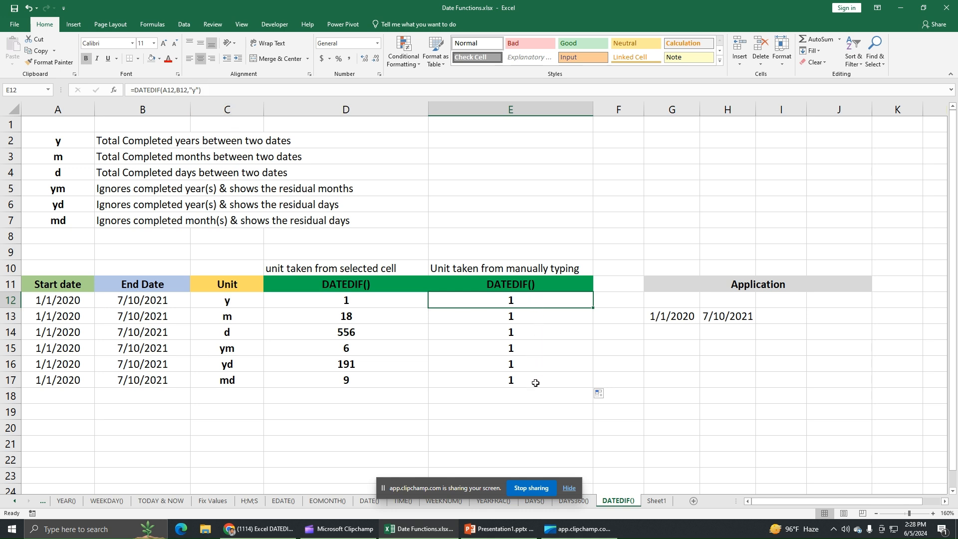
# - Change the DATEDIF unit to "m" in the E13 formula and to "d" in the E14 formula
pyautogui.click(520, 317)
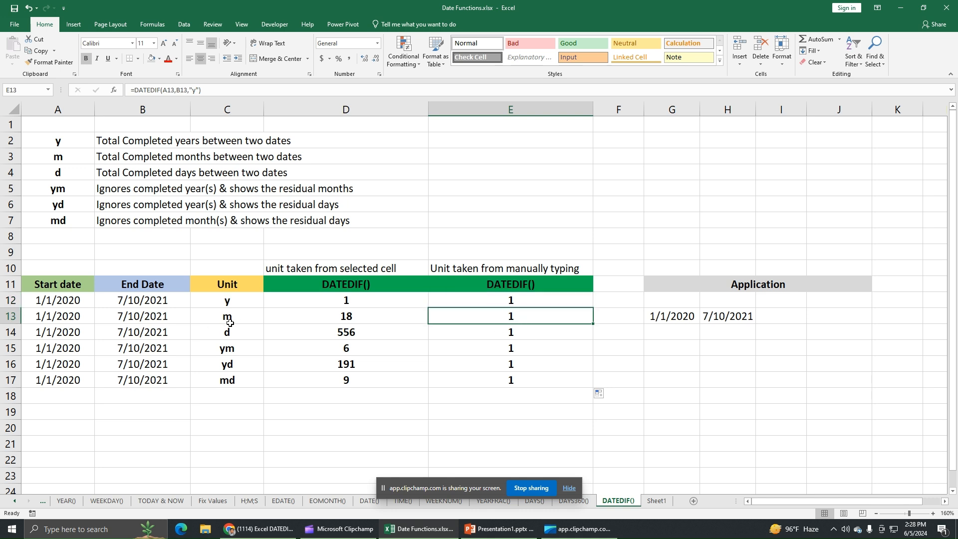
pyautogui.click(193, 92)
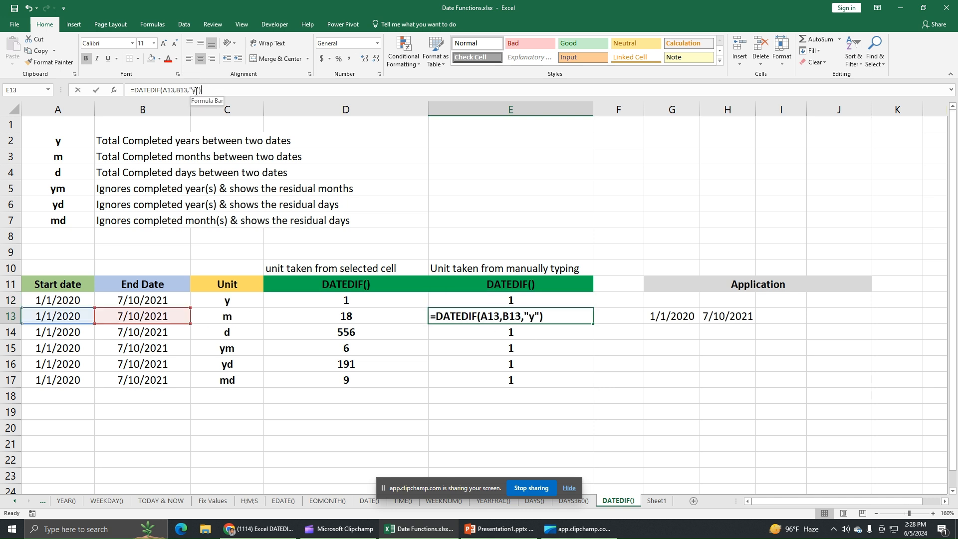
pyautogui.press('BackSpace')
pyautogui.write('m')
pyautogui.press('Return')
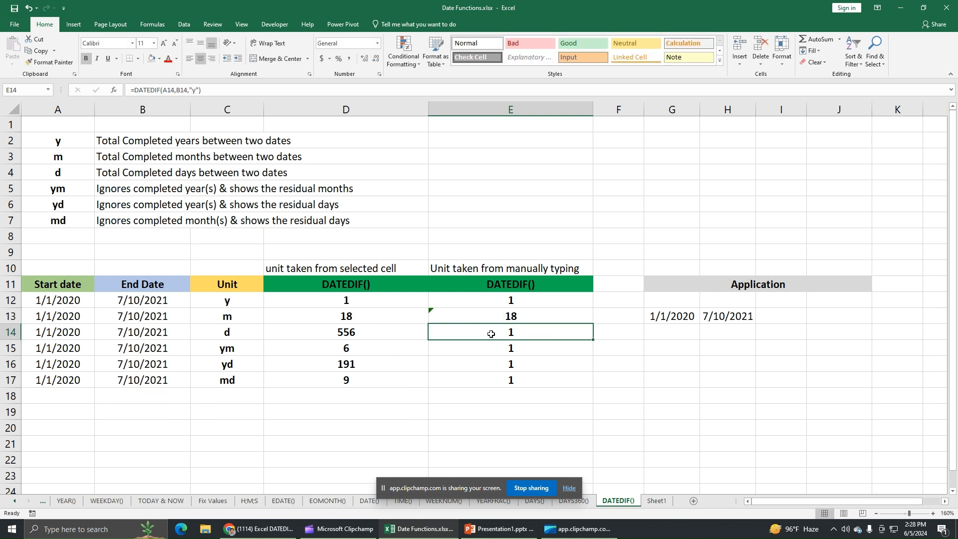
pyautogui.click(195, 90)
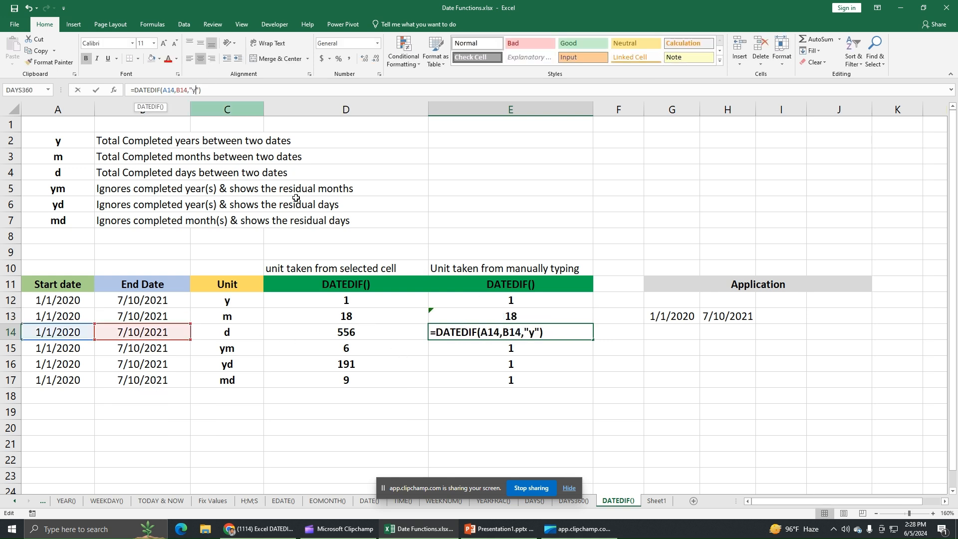
pyautogui.press('BackSpace')
pyautogui.write('d')
pyautogui.press('Return')
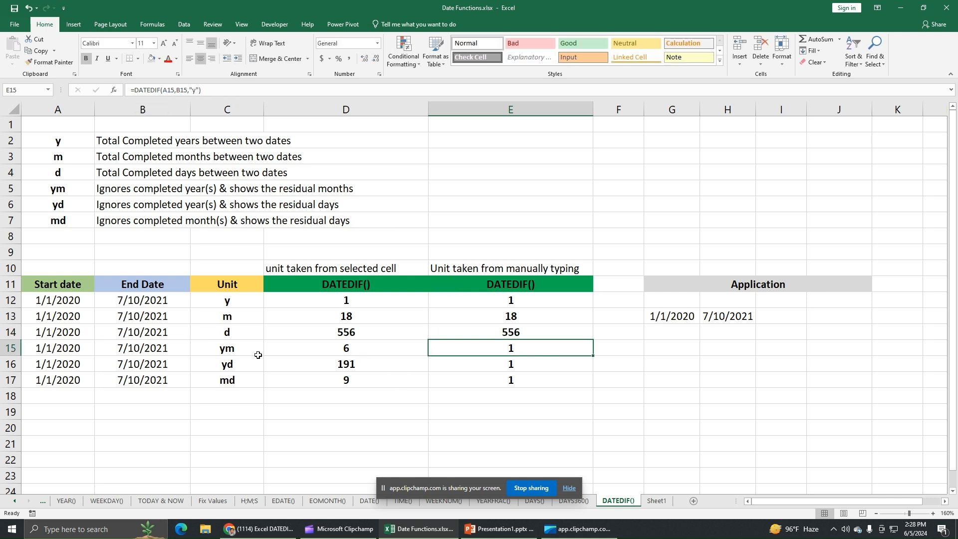
# - Change the DATEDIF unit to "ym" in the E15 formula and to "yd" in the E16 formula
pyautogui.click(195, 91)
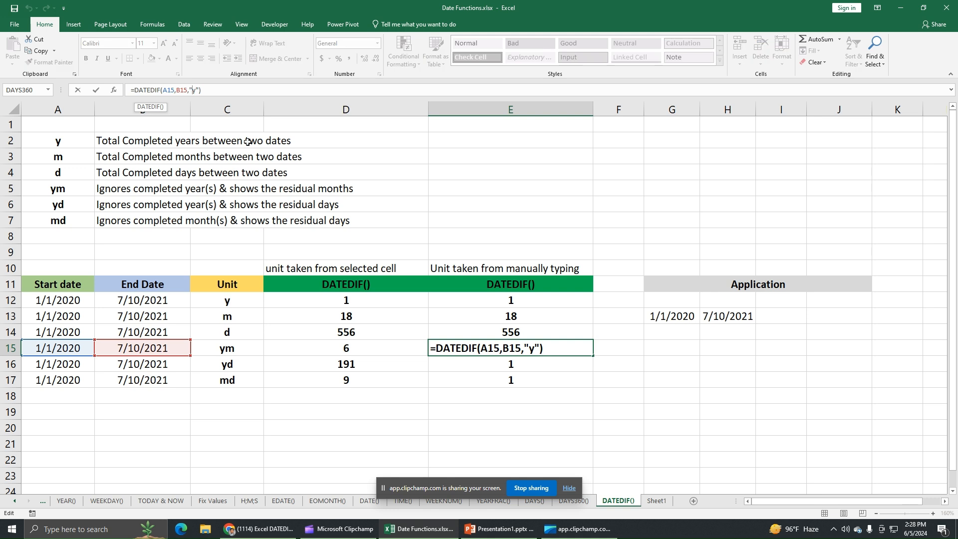
pyautogui.write('m')
pyautogui.press('Return')
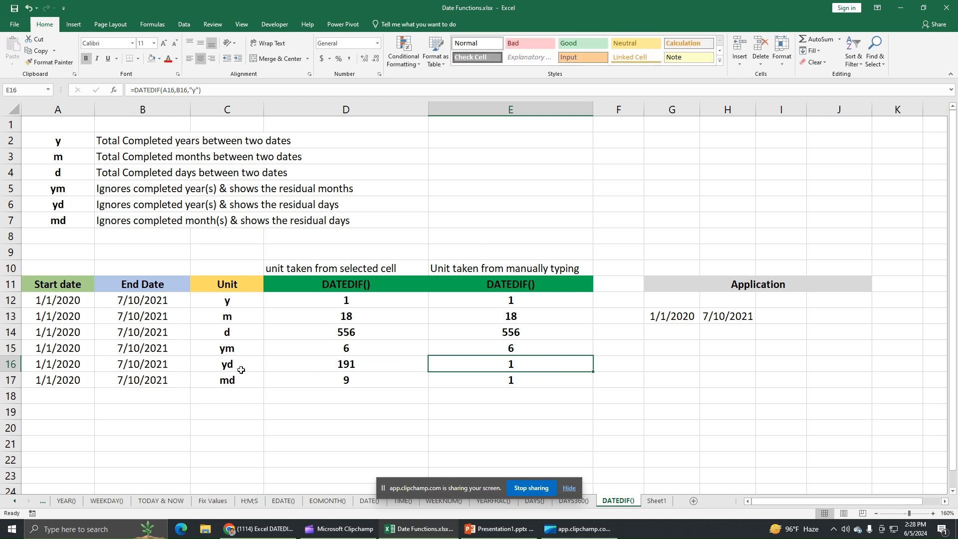
pyautogui.click(198, 91)
pyautogui.write('d')
pyautogui.press('Return')
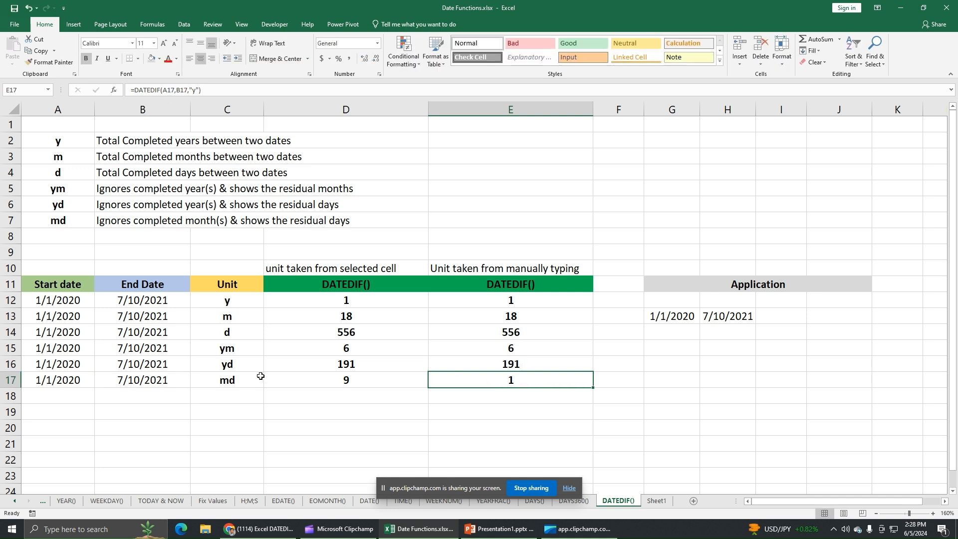
# - Change the DATEDIF unit in the E17 formula to "md" for the residual days beyond the completed months
pyautogui.click(195, 90)
pyautogui.press('BackSpace')
pyautogui.write('md')
pyautogui.press('Return')
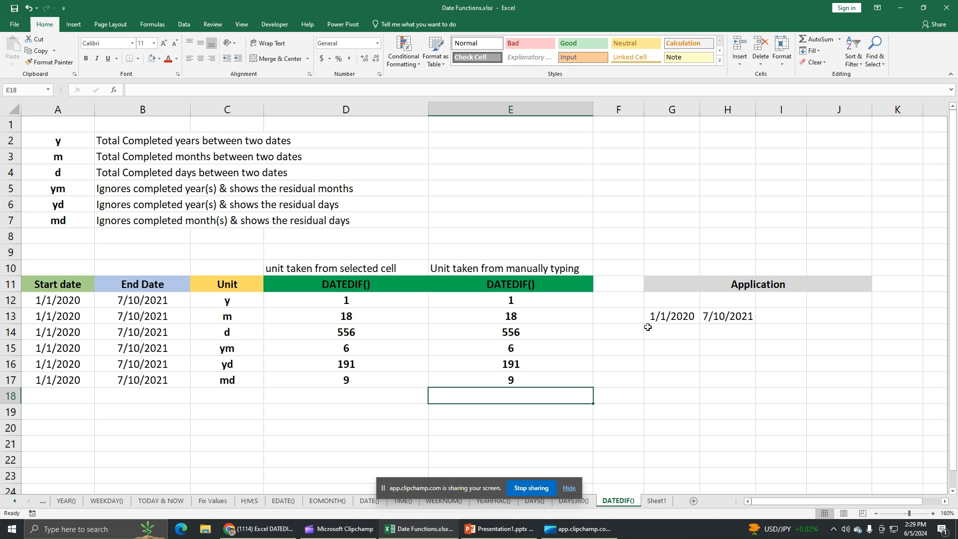
# - Copy the Start date and End Date headers from A11:B11 to G12:H12, above the Application dates
pyautogui.click(674, 318)
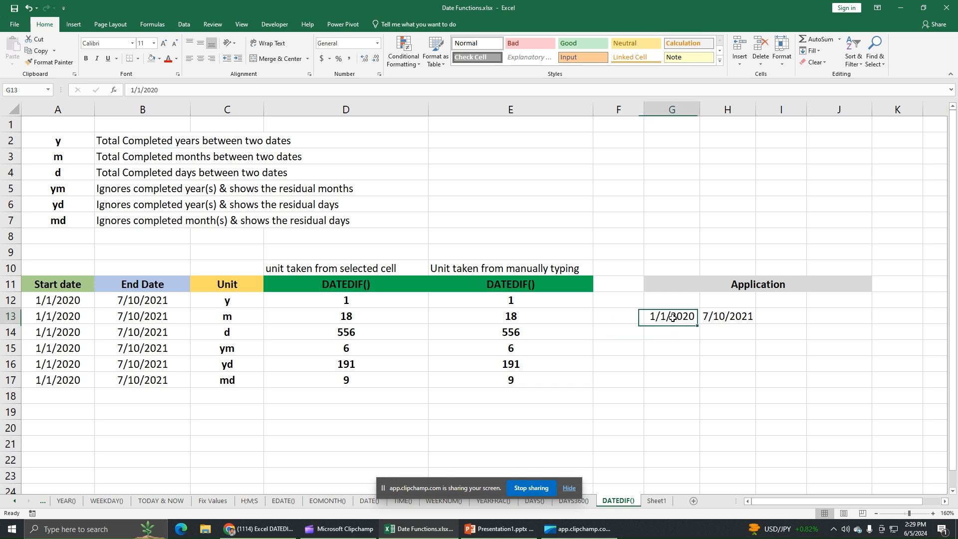
pyautogui.click(731, 319)
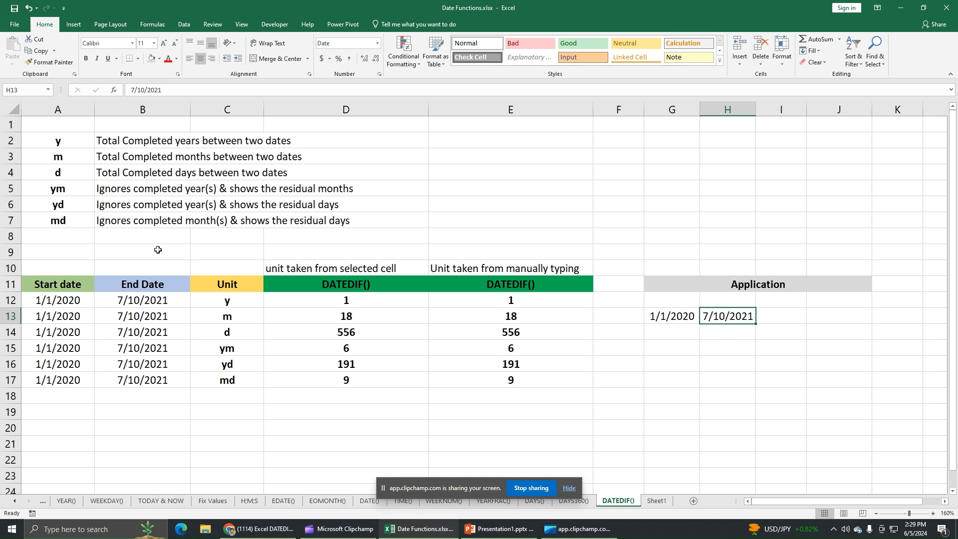
pyautogui.moveTo(88, 281); pyautogui.dragTo(127, 288)
pyautogui.hotkey('ctrl', 'c')
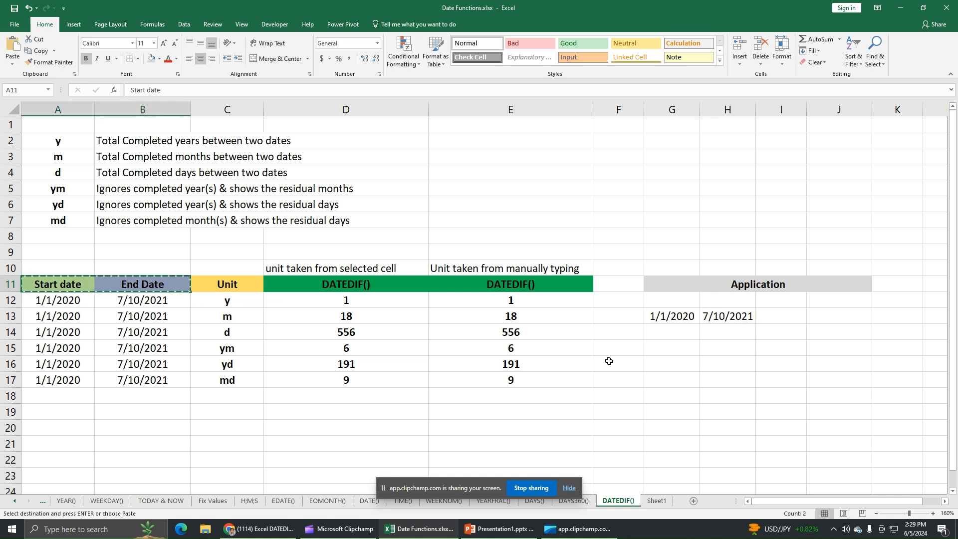
pyautogui.click(676, 302)
pyautogui.hotkey('ctrl', 'v')
pyautogui.press('ctrl')
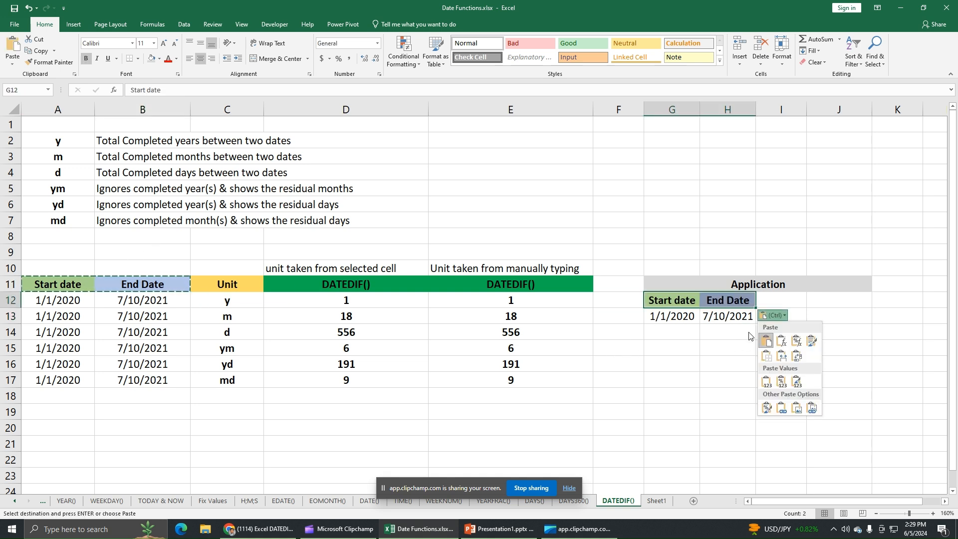
pyautogui.press('ctrl')
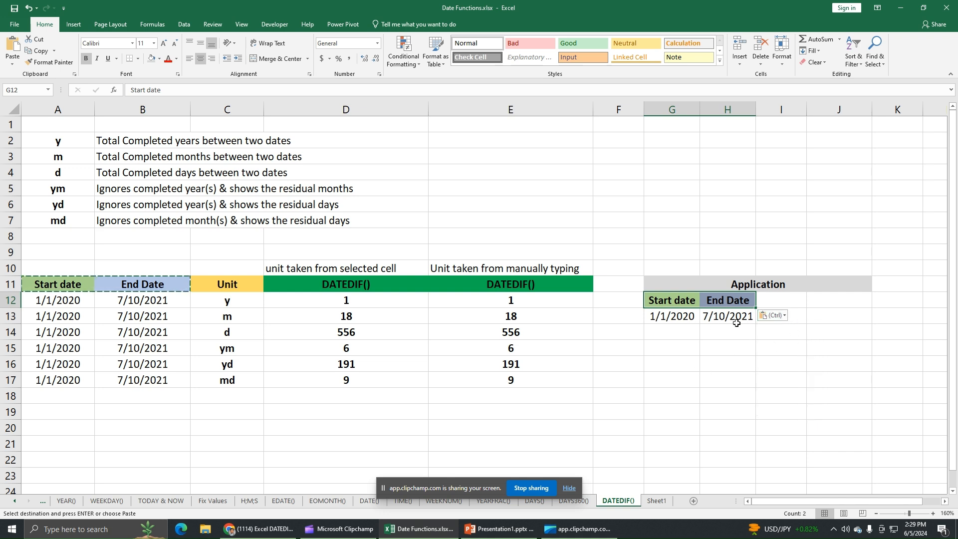
# - Start a formula in G16 with DATEDIF(G13,H13,"y") for the completed years, followed by the & joining operator
pyautogui.click(821, 317)
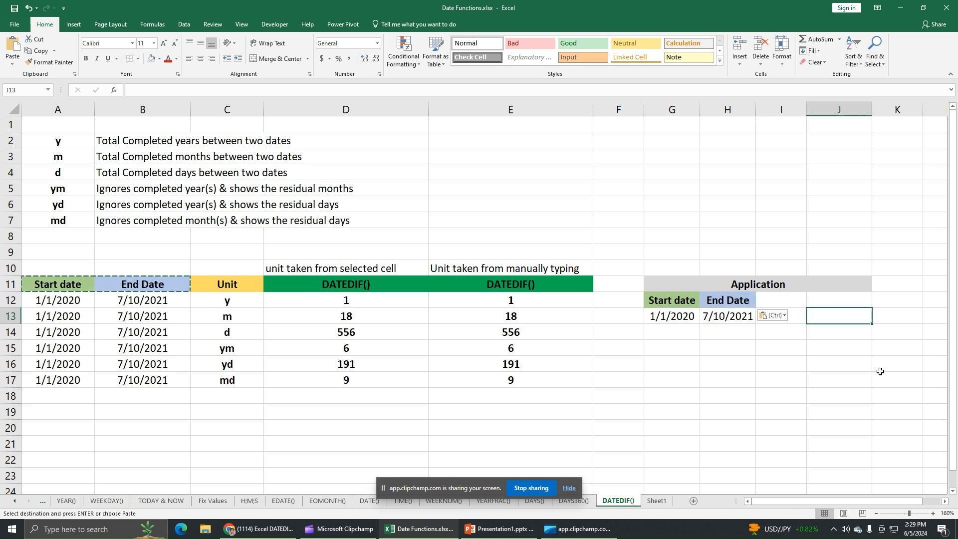
pyautogui.click(655, 364)
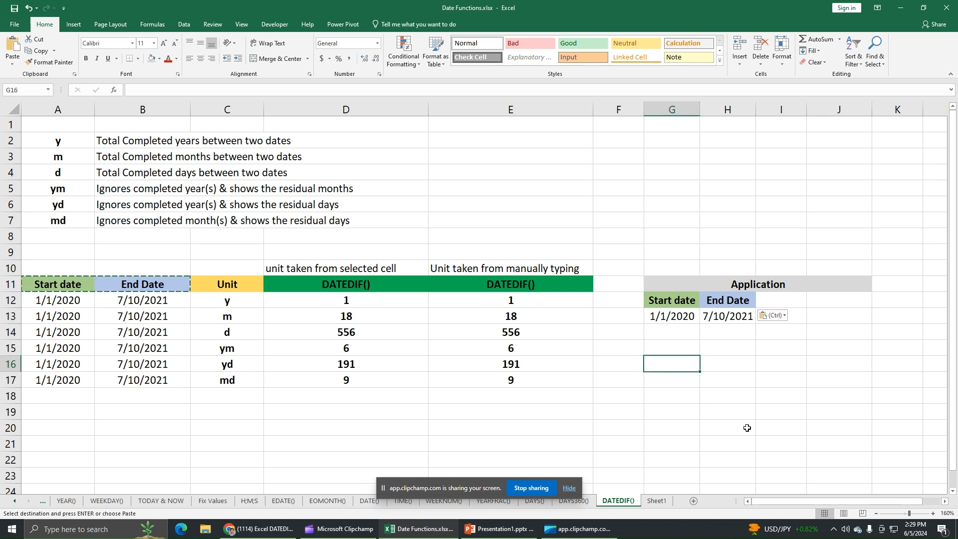
pyautogui.write('=DA')
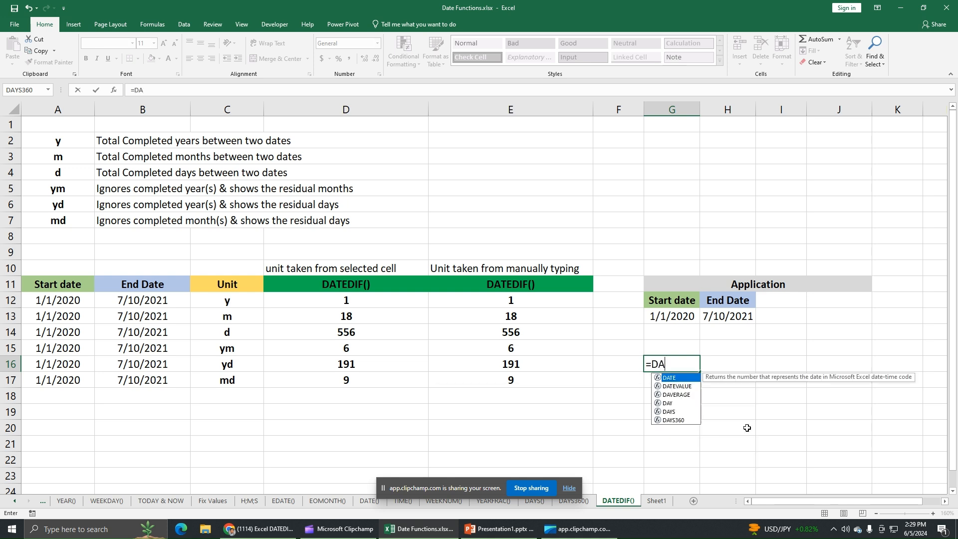
pyautogui.write('TEDI')
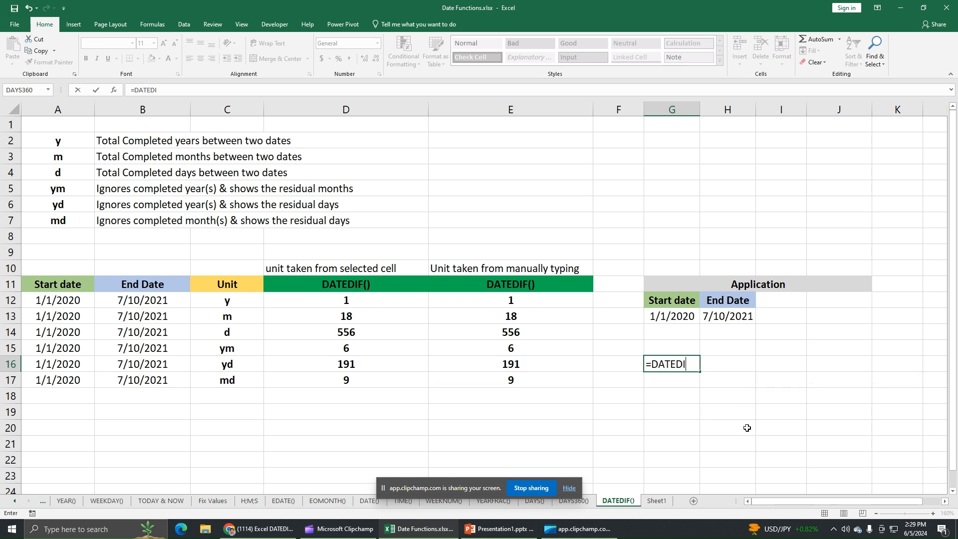
pyautogui.write('F(')
pyautogui.press('Up')
pyautogui.press('Up')
pyautogui.press('Up')
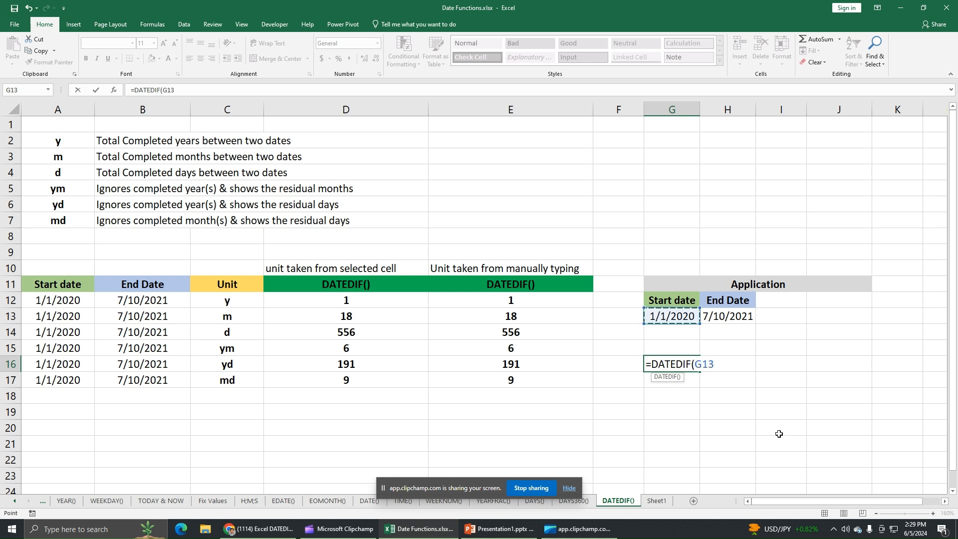
pyautogui.write(',')
pyautogui.click(732, 317)
pyautogui.write(',')
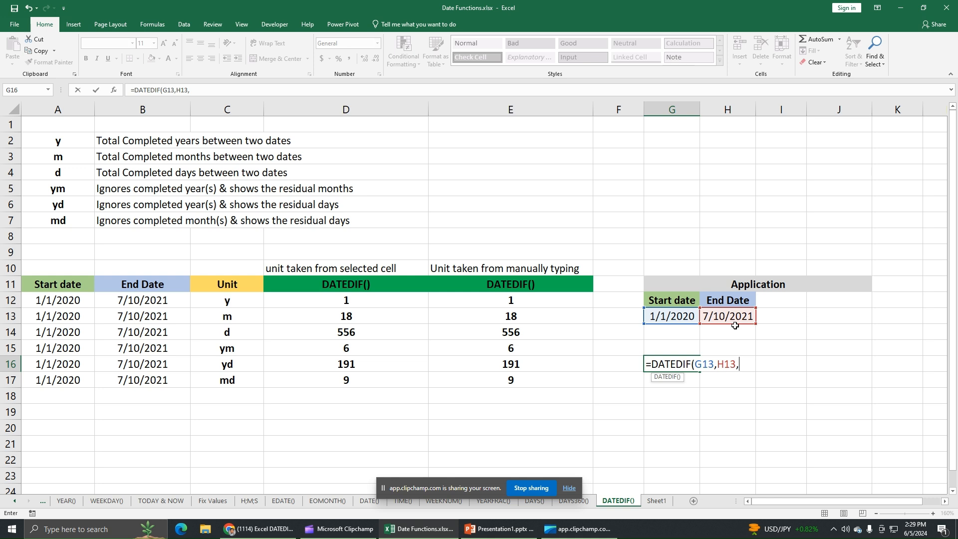
pyautogui.write('"y")&')
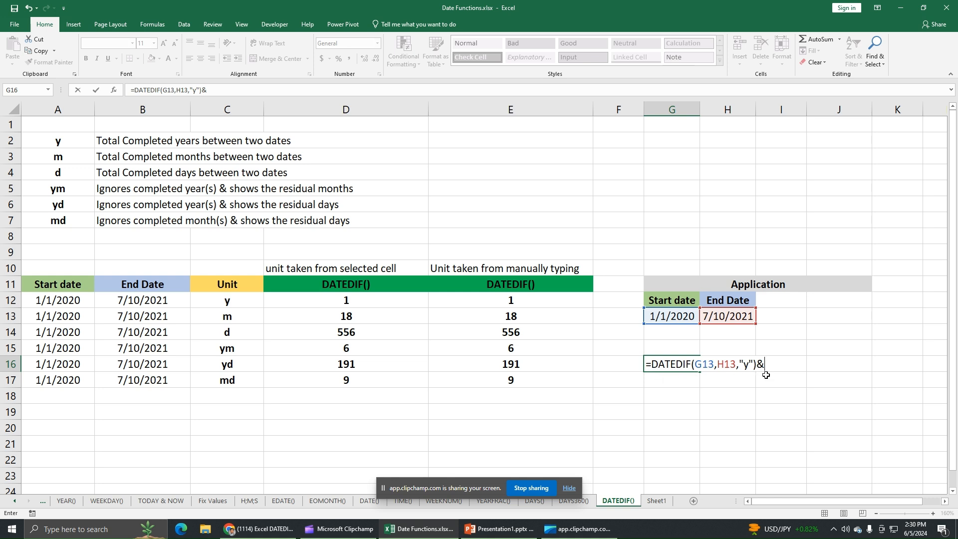
# - Append DATEDIF(G13,H13,"ym") to the G16 formula for the residual months and commit the formula
pyautogui.write('da')
pyautogui.press('BackSpace')
pyautogui.press('BackSpace')
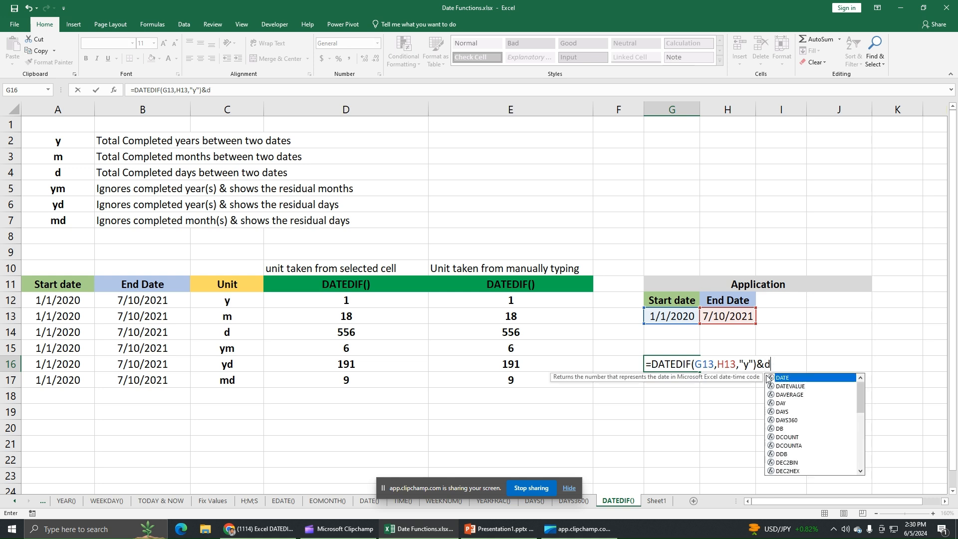
pyautogui.write('DATE')
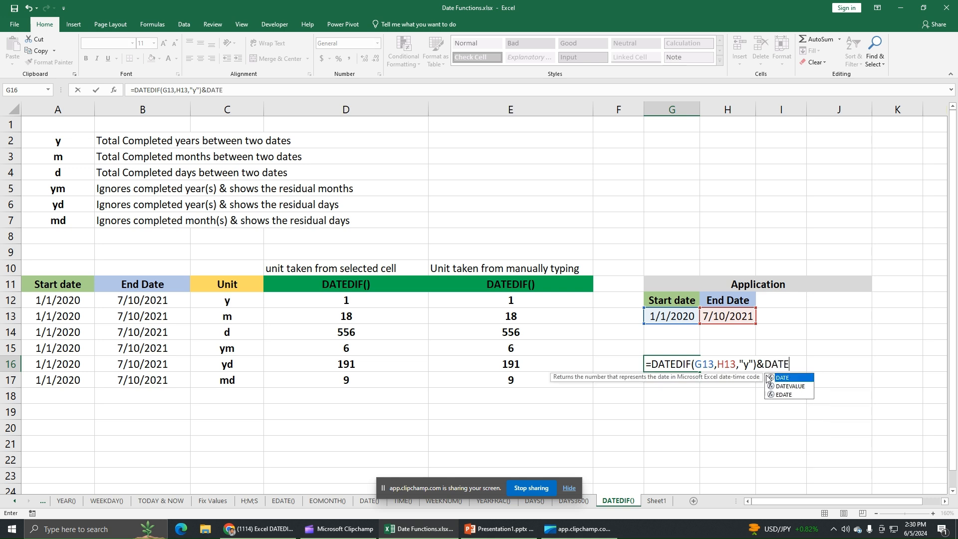
pyautogui.write('DIF')
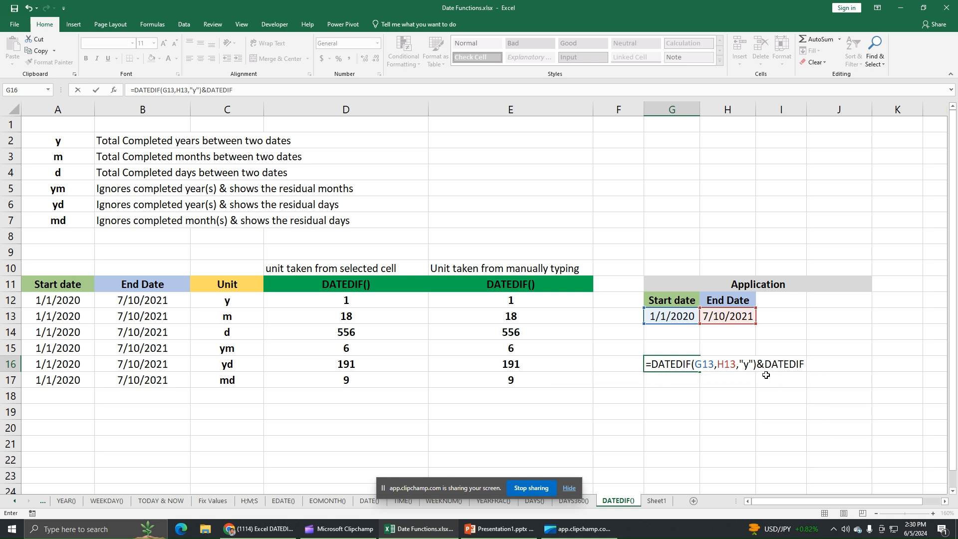
pyautogui.write('(')
pyautogui.click(675, 317)
pyautogui.write(',')
pyautogui.click(714, 317)
pyautogui.write(',')
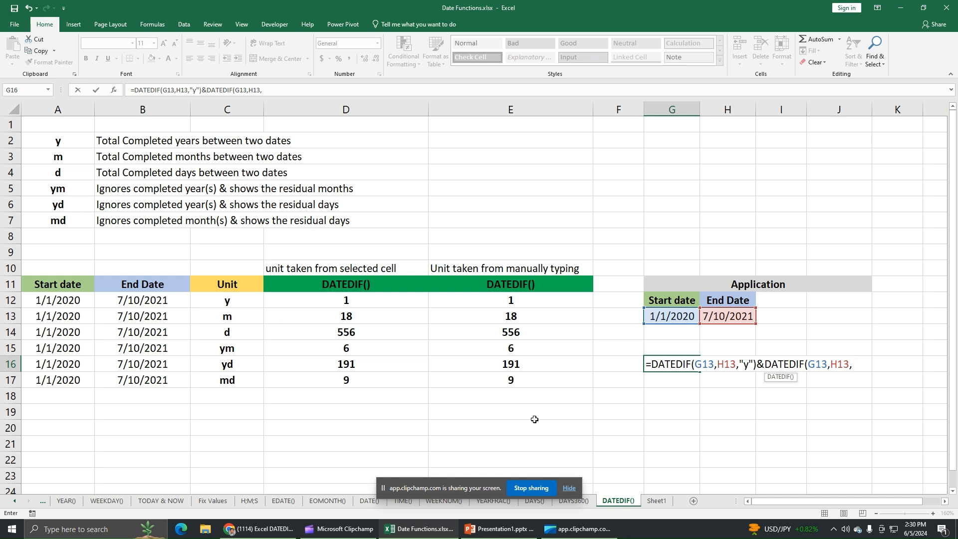
pyautogui.write('"ym")')
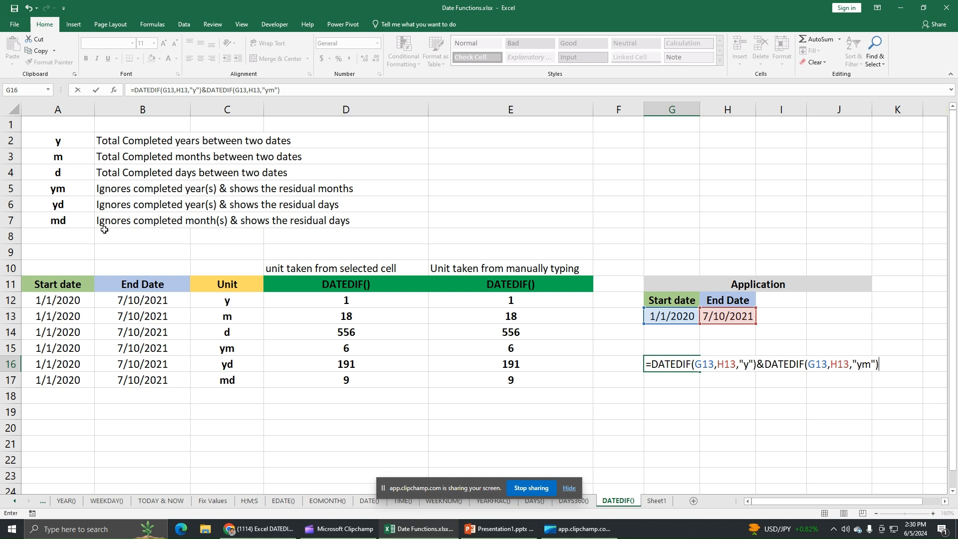
pyautogui.click(88, 223)
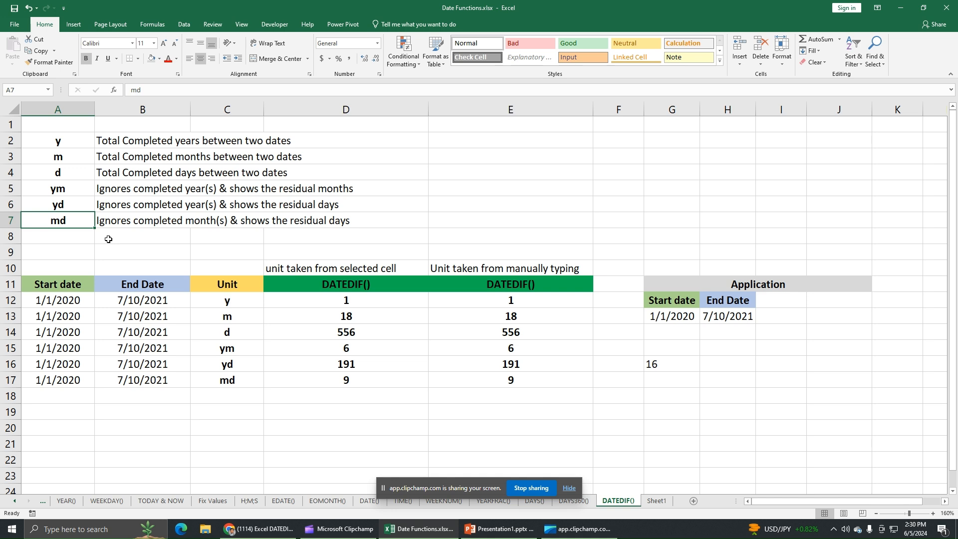
# - Extend the G16 formula with &DATEDIF(G13,H13,"md") for the residual days
pyautogui.click(659, 365)
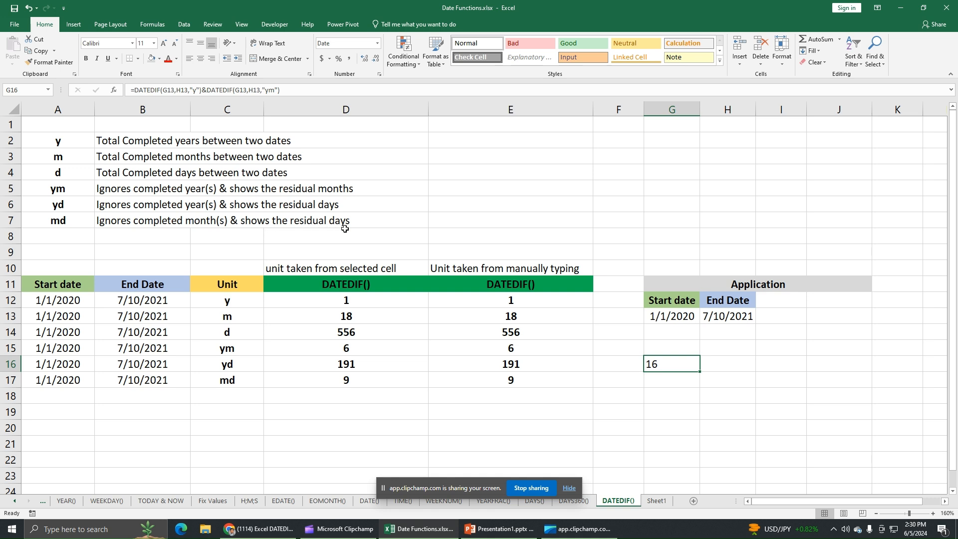
pyautogui.press('F2')
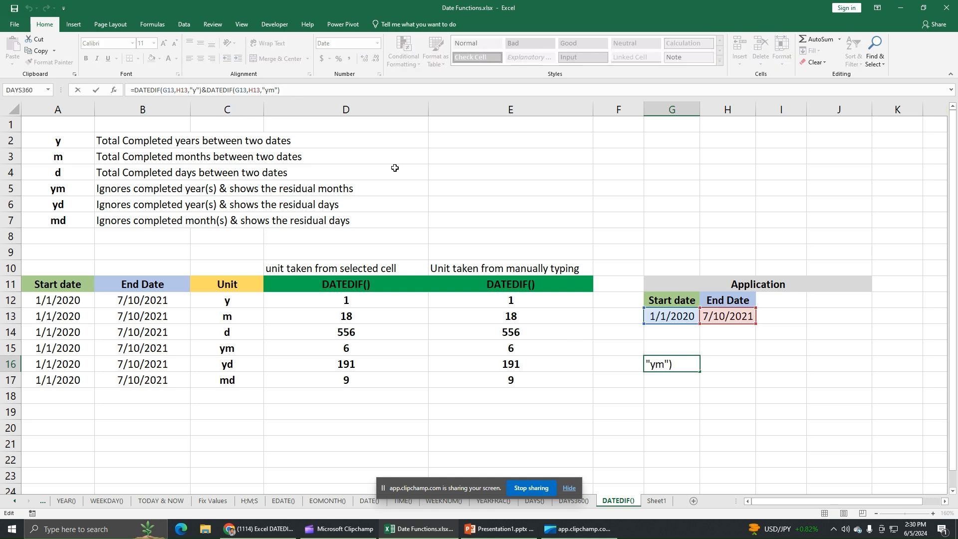
pyautogui.write('&DATE')
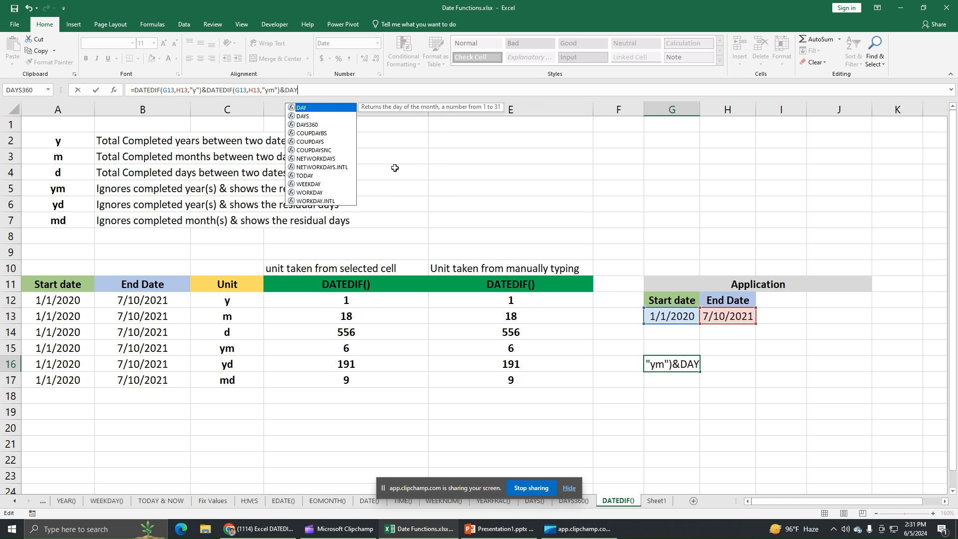
pyautogui.write('DIF(')
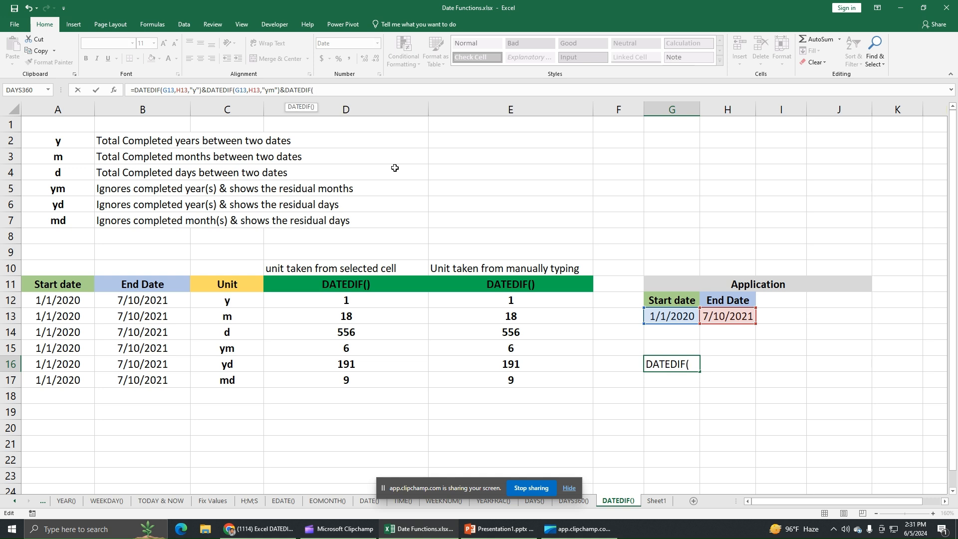
pyautogui.click(676, 316)
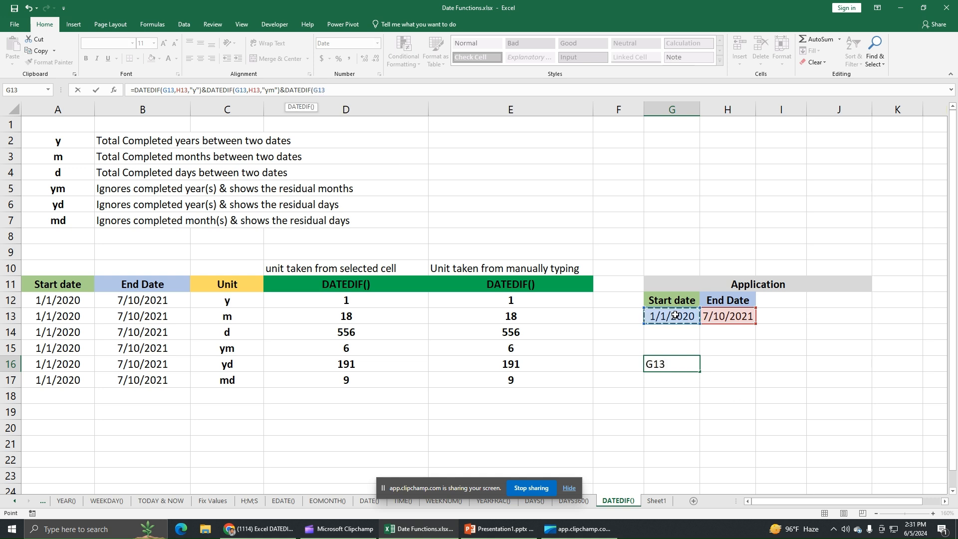
pyautogui.write(',')
pyautogui.click(724, 315)
pyautogui.write(',')
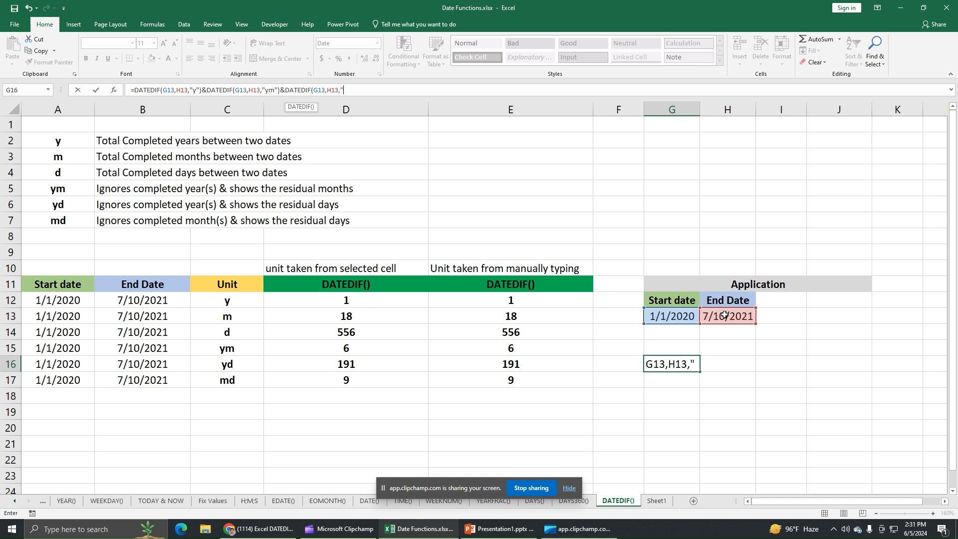
pyautogui.write('"md")')
pyautogui.press('Return')
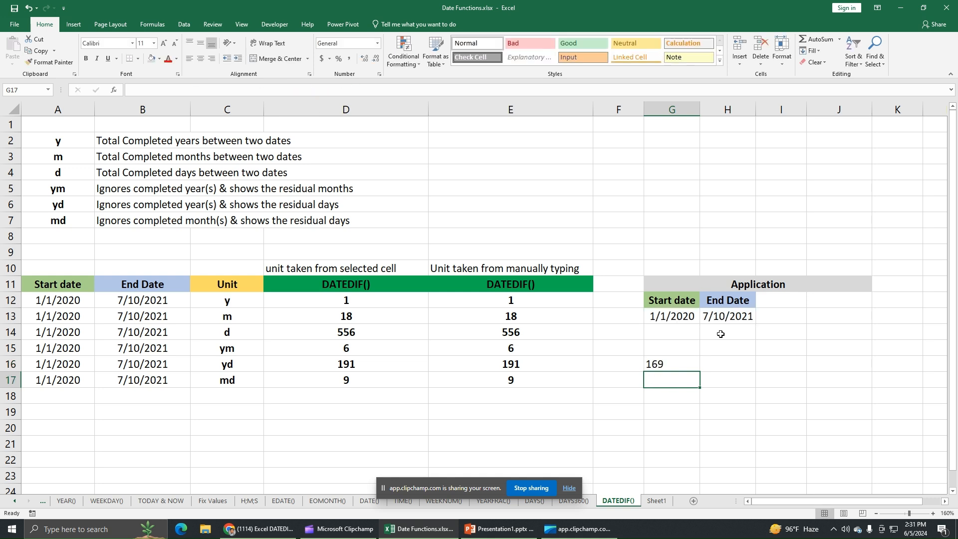
# - Insert &"year" after the "y" DATEDIF part of the G16 formula to label the years
pyautogui.click(667, 364)
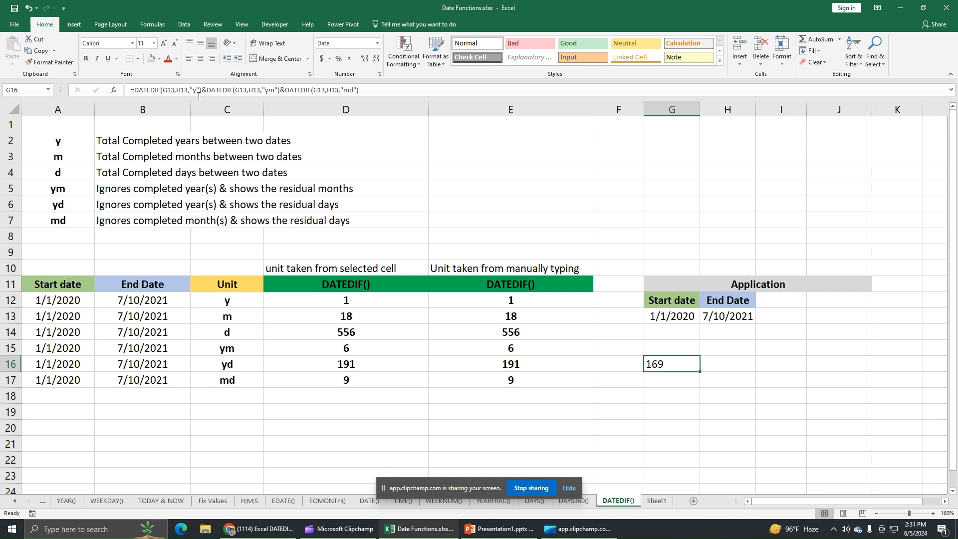
pyautogui.moveTo(202, 91); pyautogui.dragTo(163, 90)
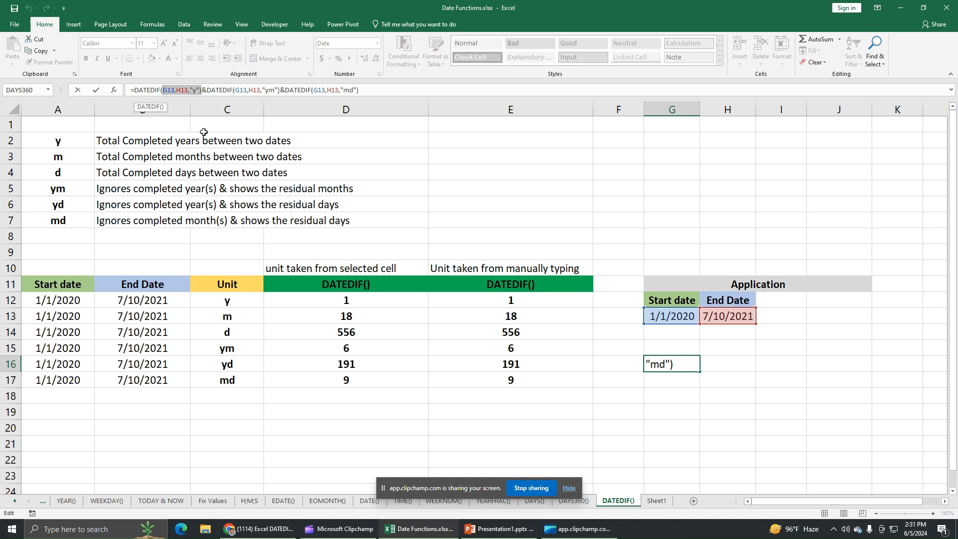
pyautogui.click(201, 91)
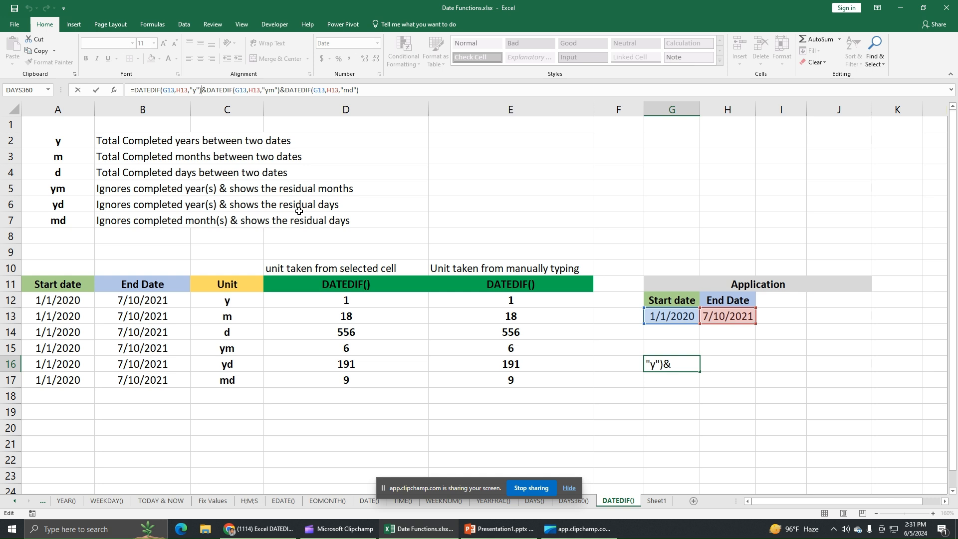
pyautogui.write('&')
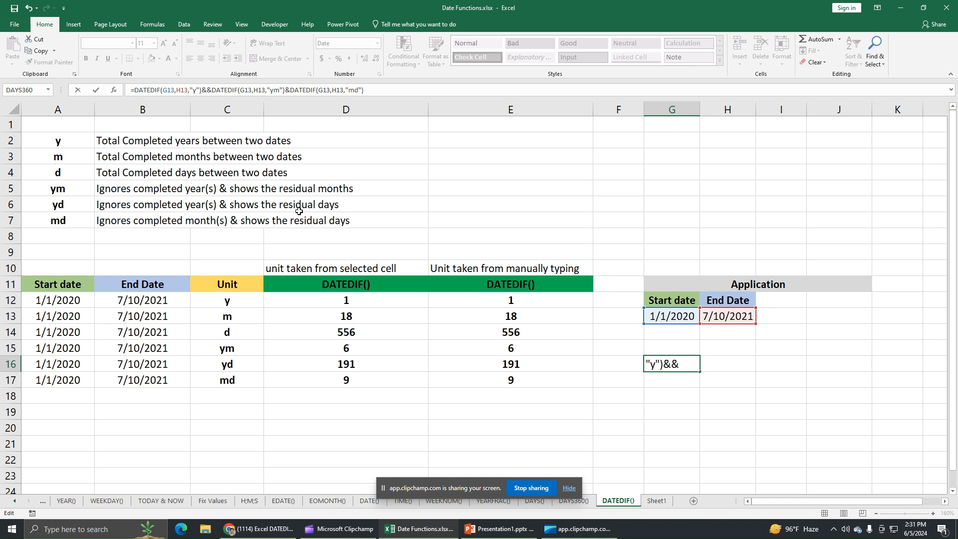
pyautogui.write('"years')
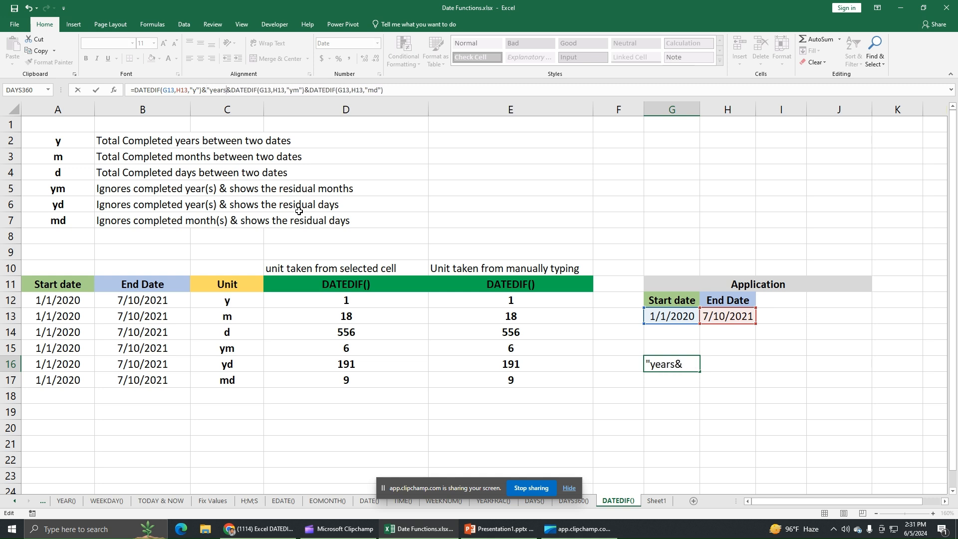
pyautogui.press('BackSpace')
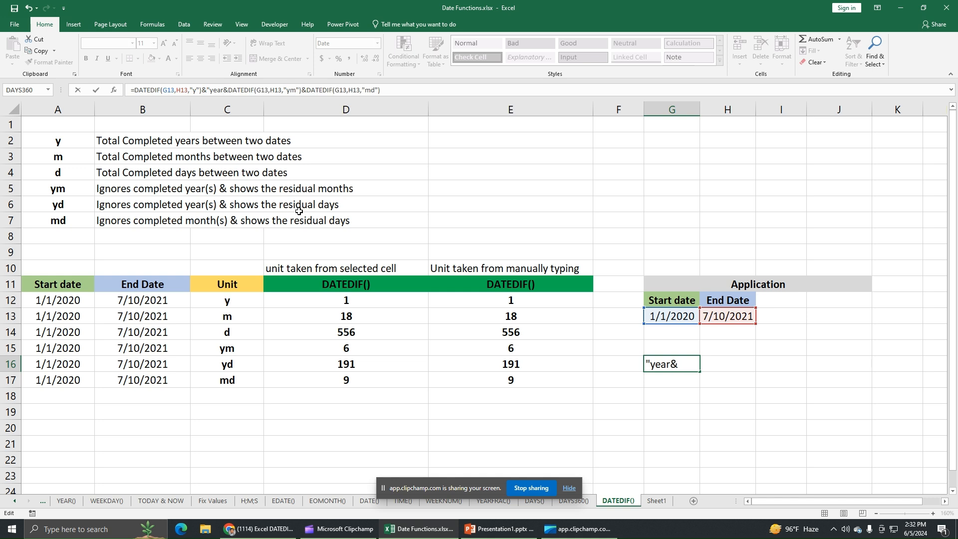
pyautogui.write('"')
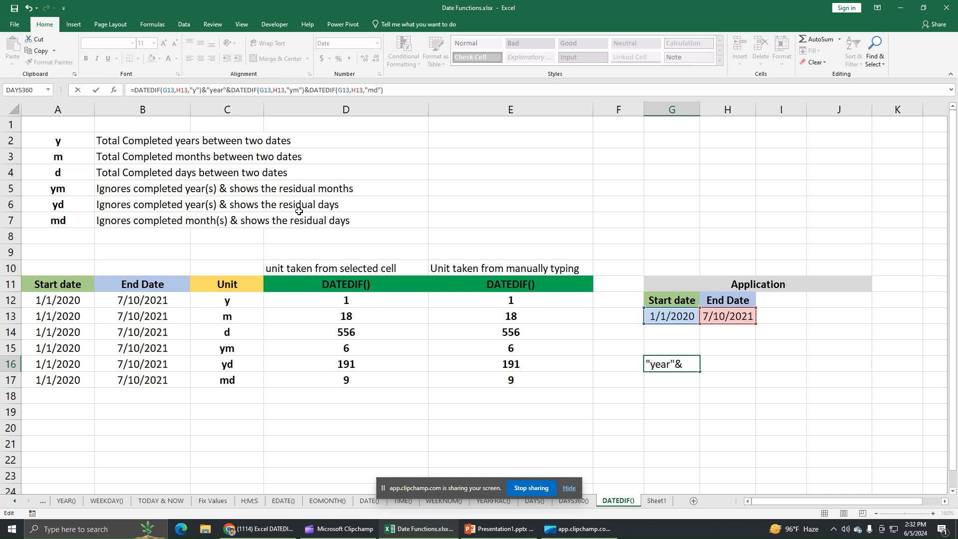
pyautogui.press('Return')
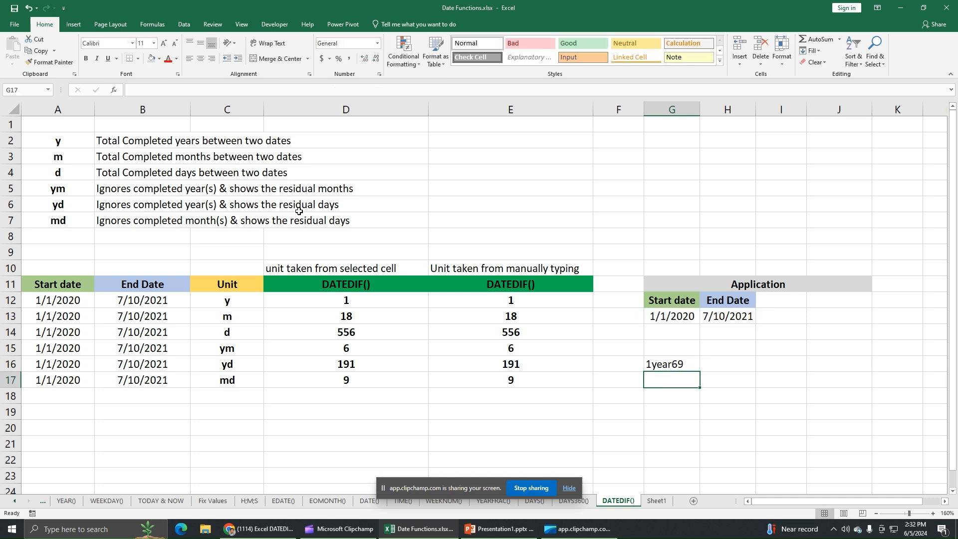
# - Insert &"months" after the "ym" DATEDIF part of the G16 formula, and reselect G16
pyautogui.click(669, 367)
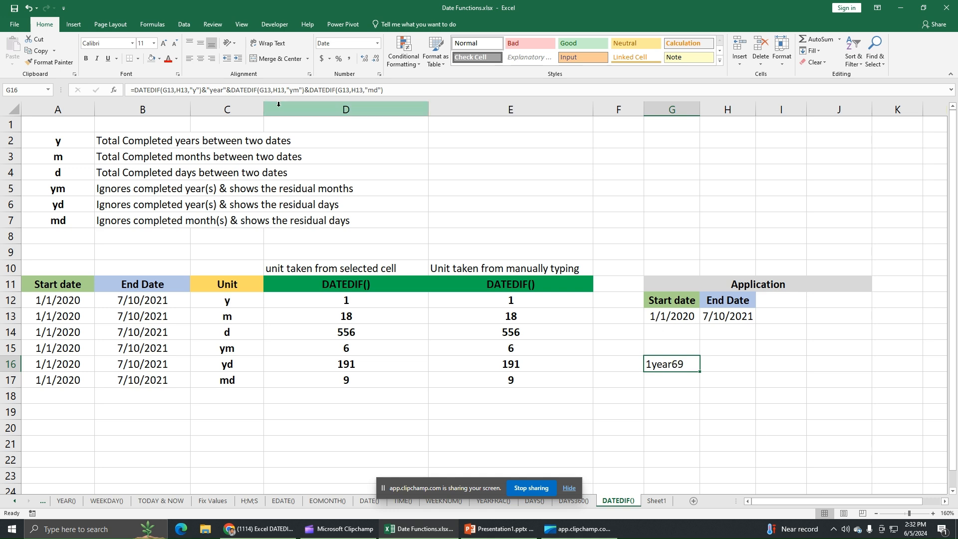
pyautogui.moveTo(234, 90); pyautogui.dragTo(306, 94)
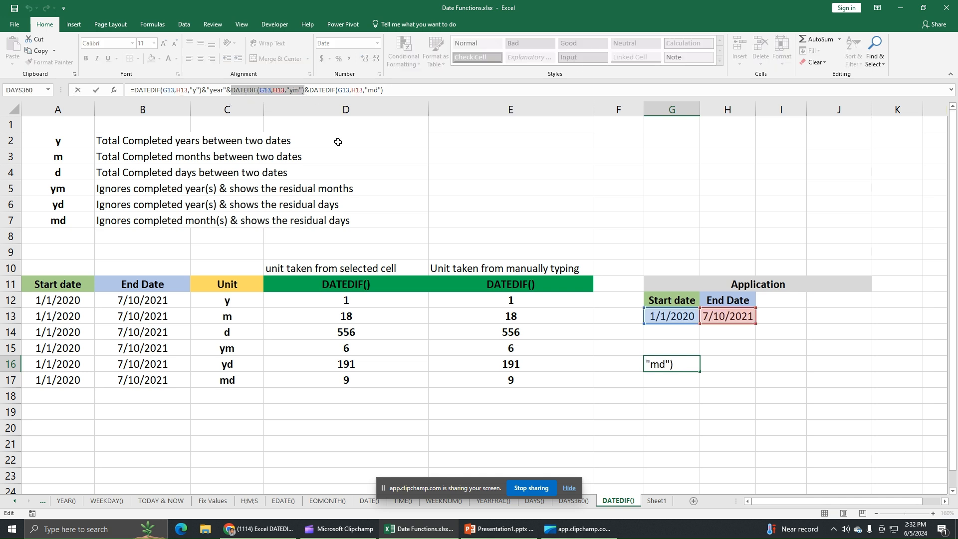
pyautogui.click(307, 91)
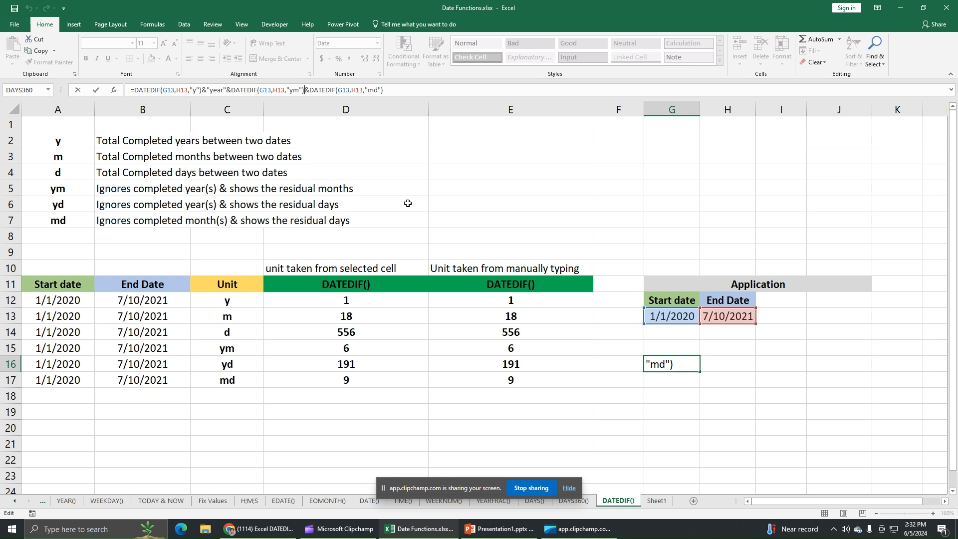
pyautogui.write('&')
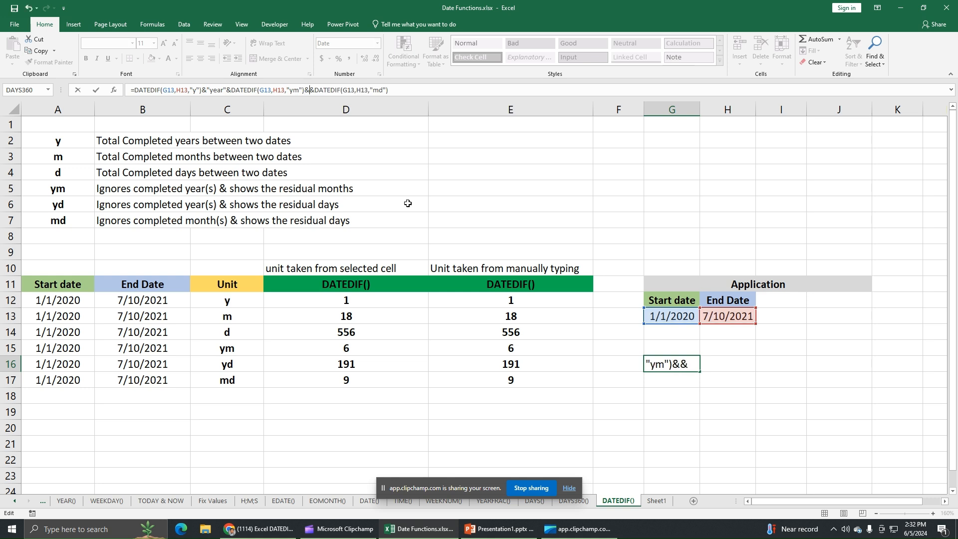
pyautogui.write('"mon')
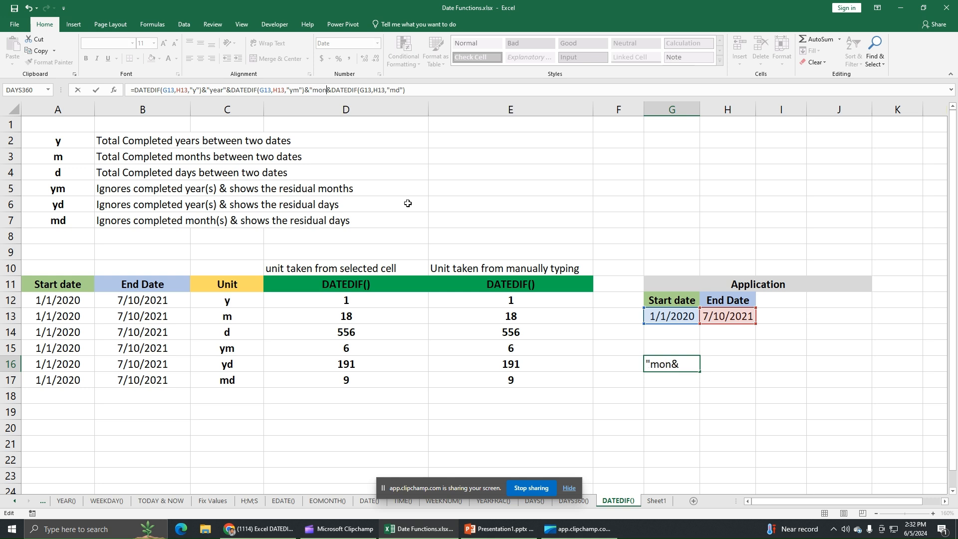
pyautogui.write('ths"')
pyautogui.press('Return')
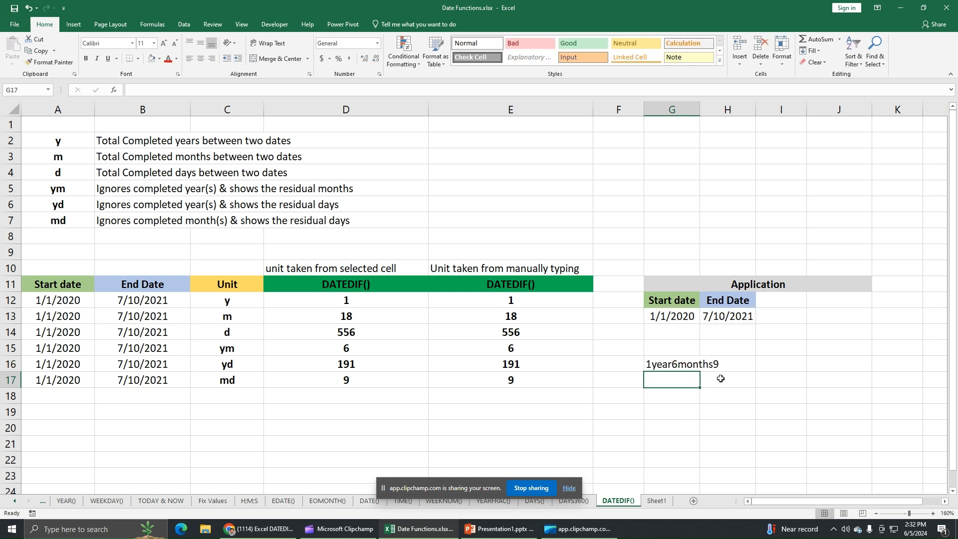
pyautogui.click(676, 364)
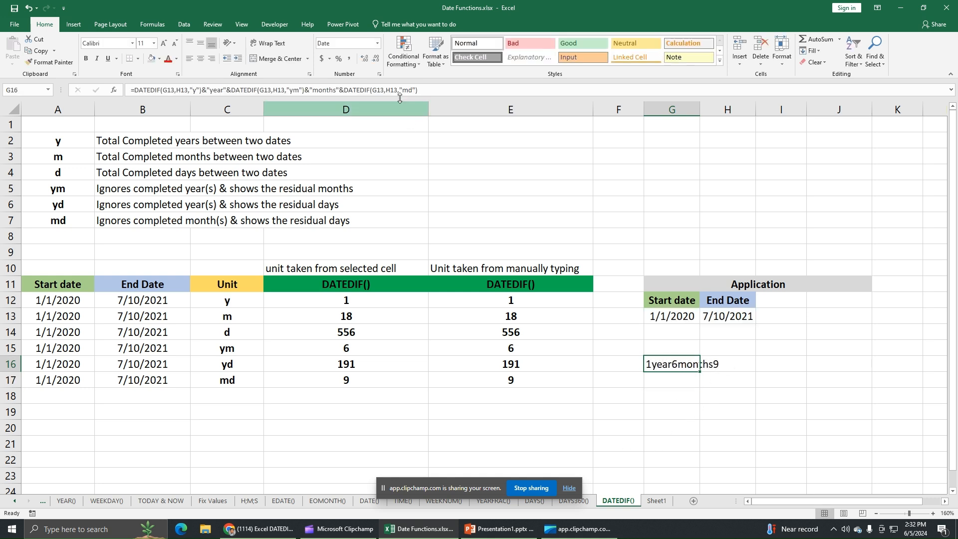
# - Append &"days" to the end of the G16 formula to label the residual days, and commit it
pyautogui.click(433, 90)
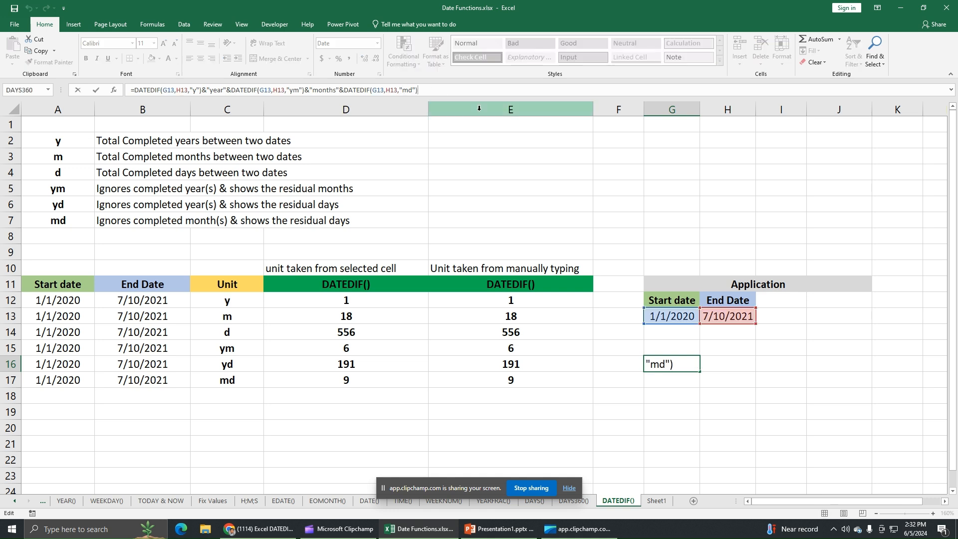
pyautogui.write('&"days')
pyautogui.press('Return')
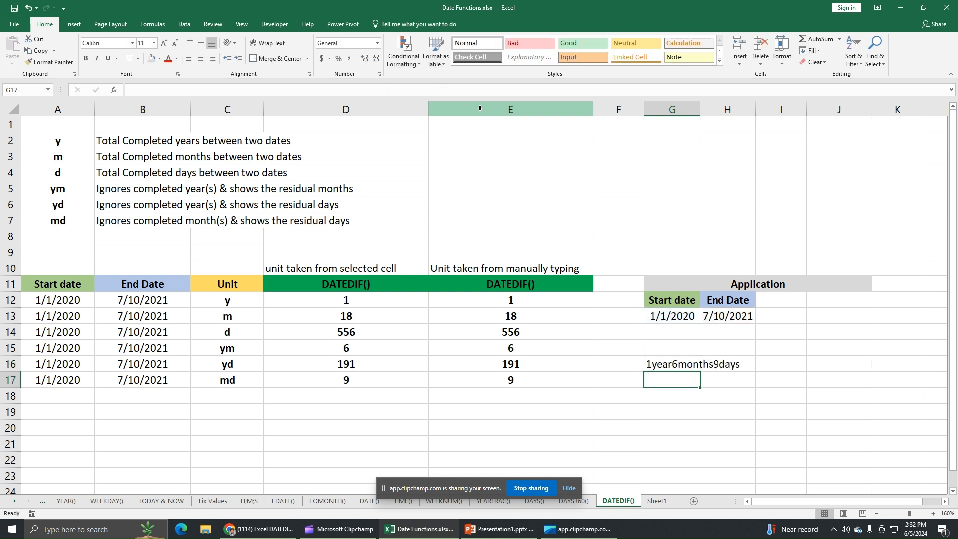
# - Add a comma inside the "year" and "months" labels of the G16 formula to separate the parts
pyautogui.click(675, 366)
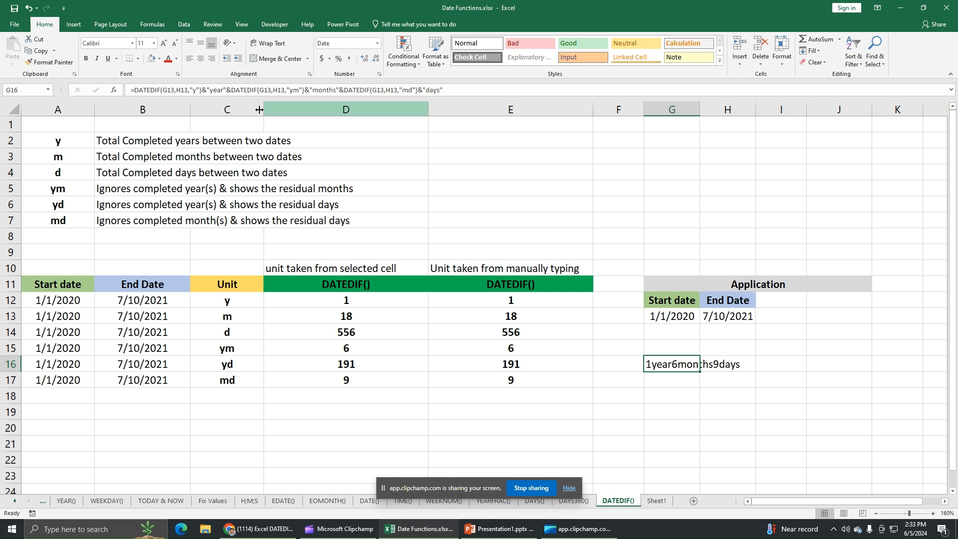
pyautogui.click(223, 90)
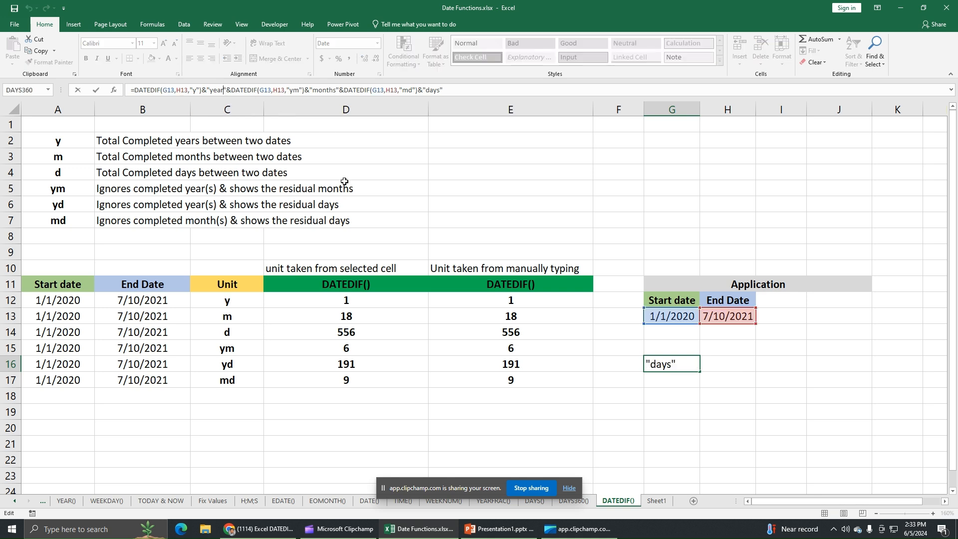
pyautogui.write(',')
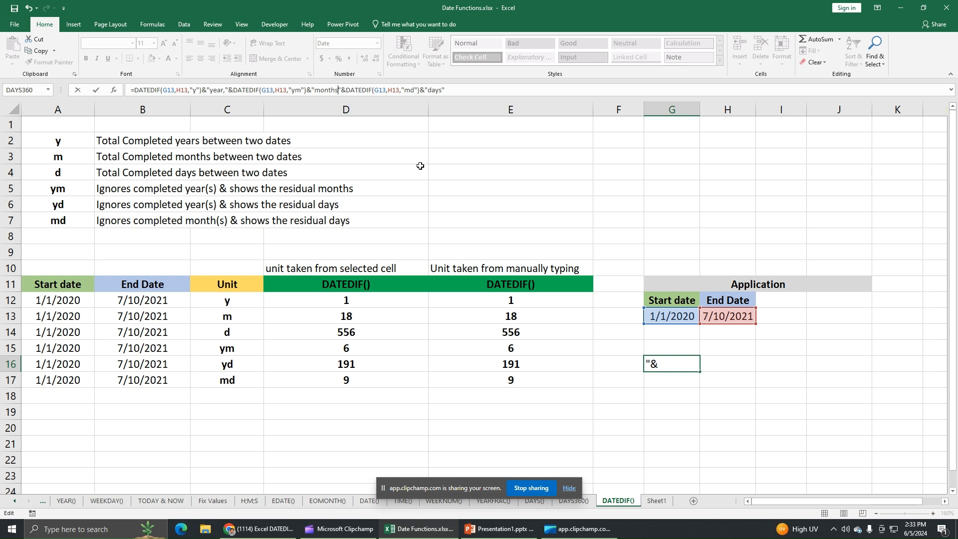
pyautogui.write(',')
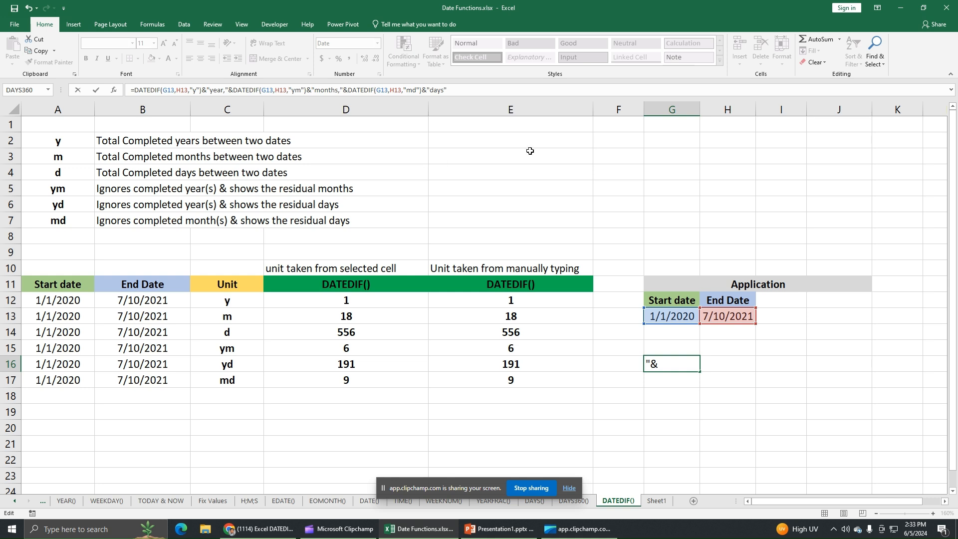
pyautogui.press('Return')
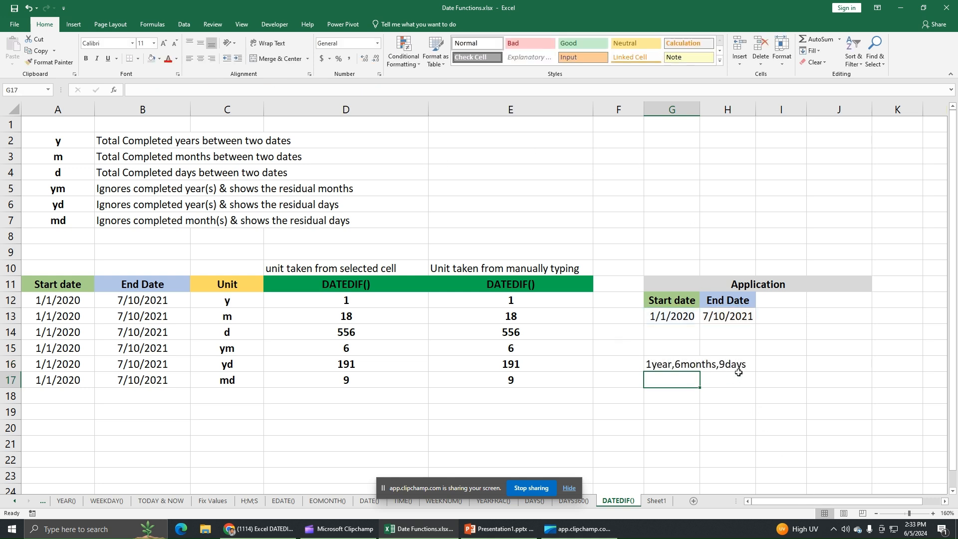
# - Add a space after the commas in the "year," and "months," labels of the G16 formula
pyautogui.click(675, 367)
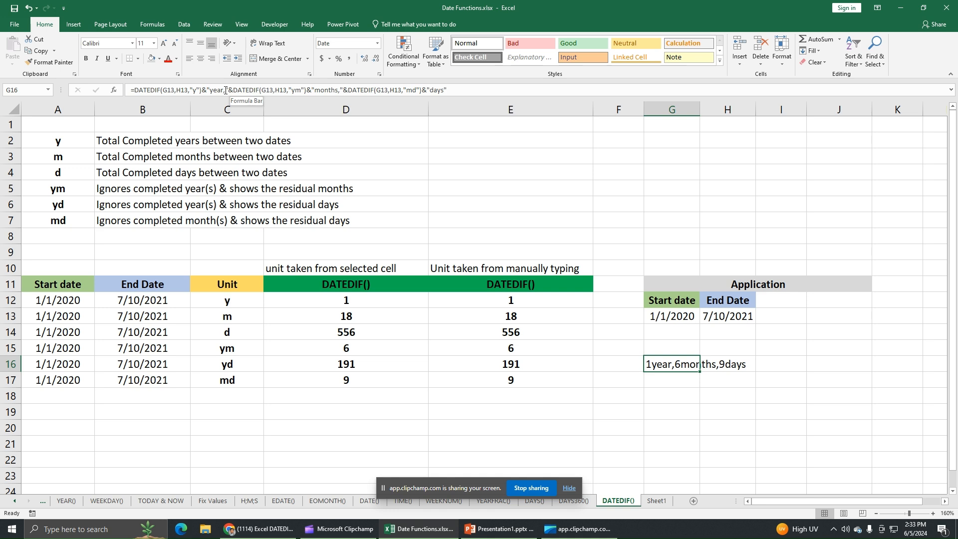
pyautogui.click(225, 91)
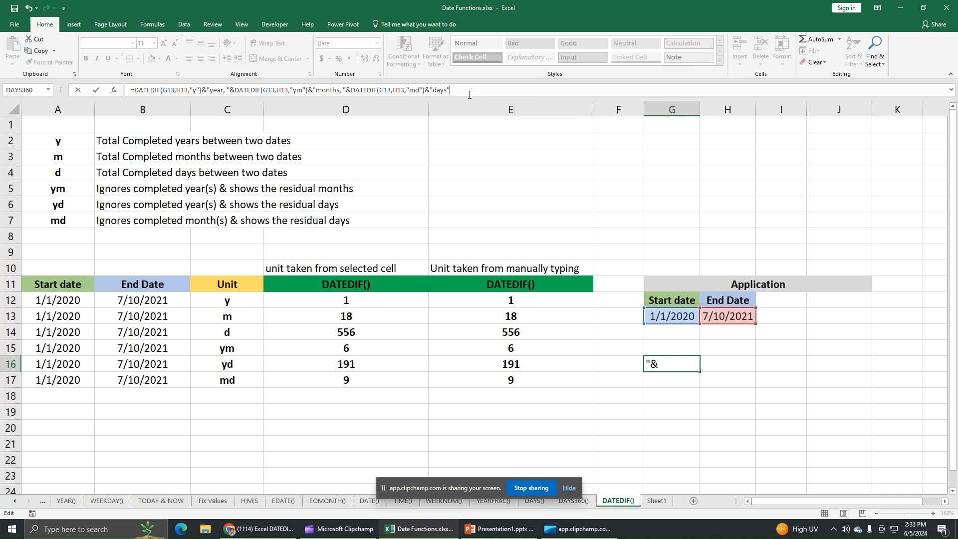
pyautogui.press('Return')
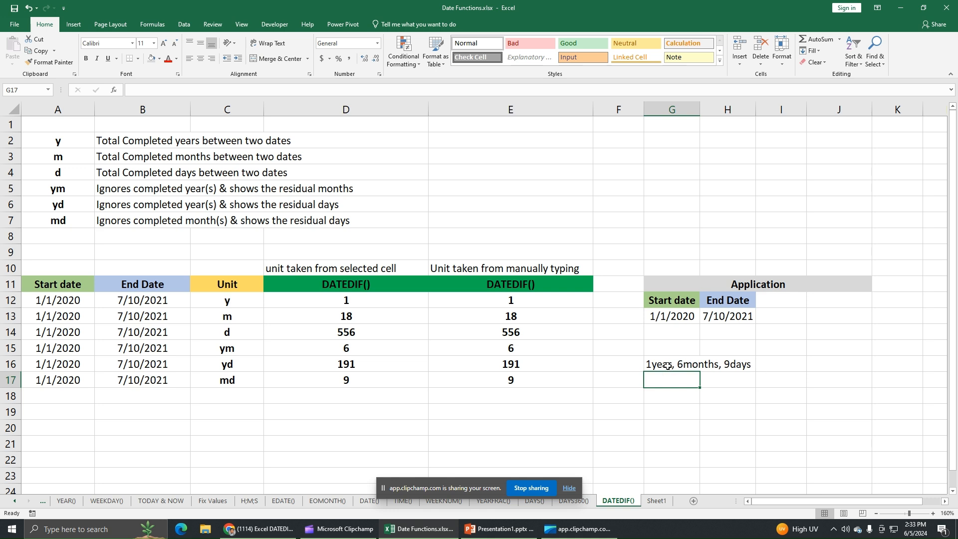
# - Move the combined DATEDIF formula from G16 to J13, keeping its references to G13 and H13
pyautogui.click(669, 366)
pyautogui.hotkey('ctrl', 'c')
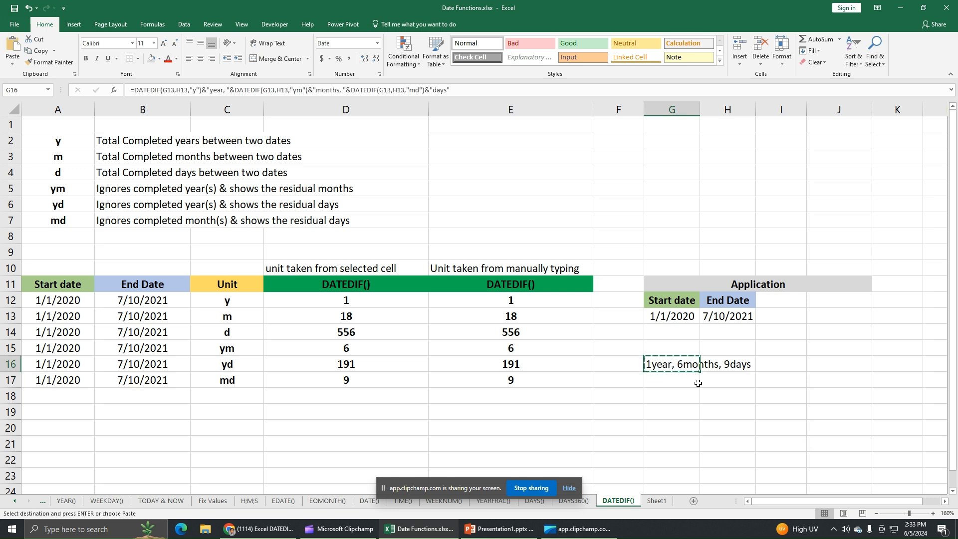
pyautogui.rightClick(675, 366)
pyautogui.click(701, 160)
pyautogui.click(790, 314)
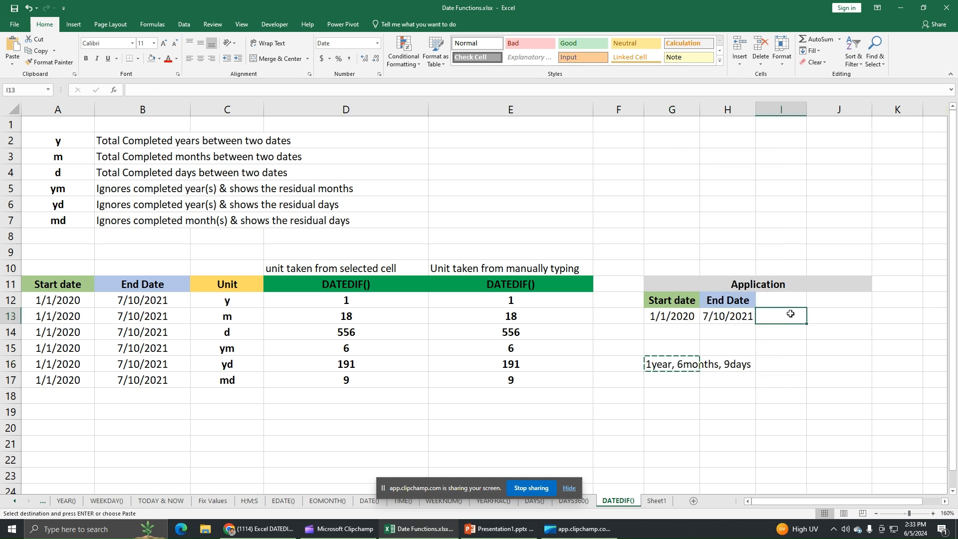
pyautogui.click(817, 318)
pyautogui.rightClick(818, 319)
pyautogui.click(828, 163)
pyautogui.click(847, 417)
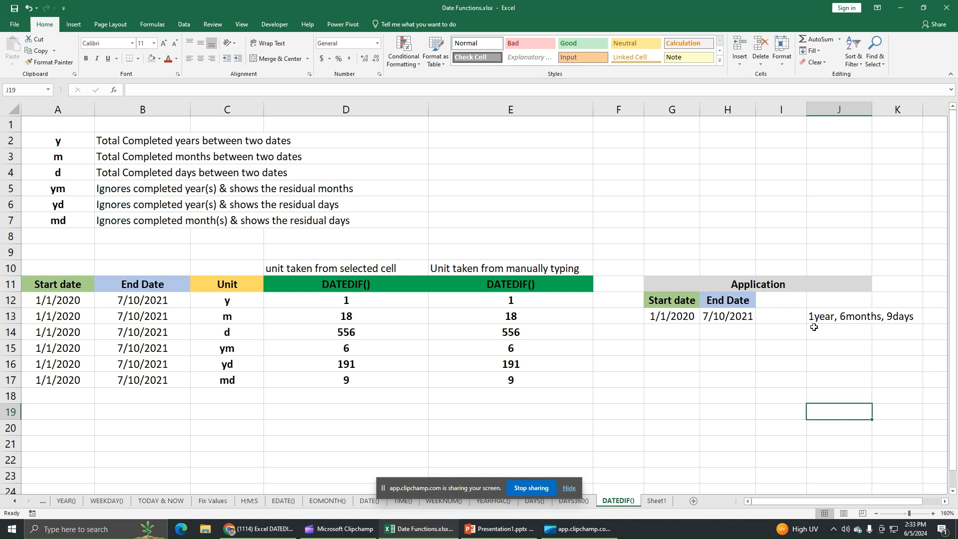
# - Review the start and end dates in G13:H13 and the combined DATEDIF formula in J13
pyautogui.moveTo(682, 319); pyautogui.dragTo(729, 318)
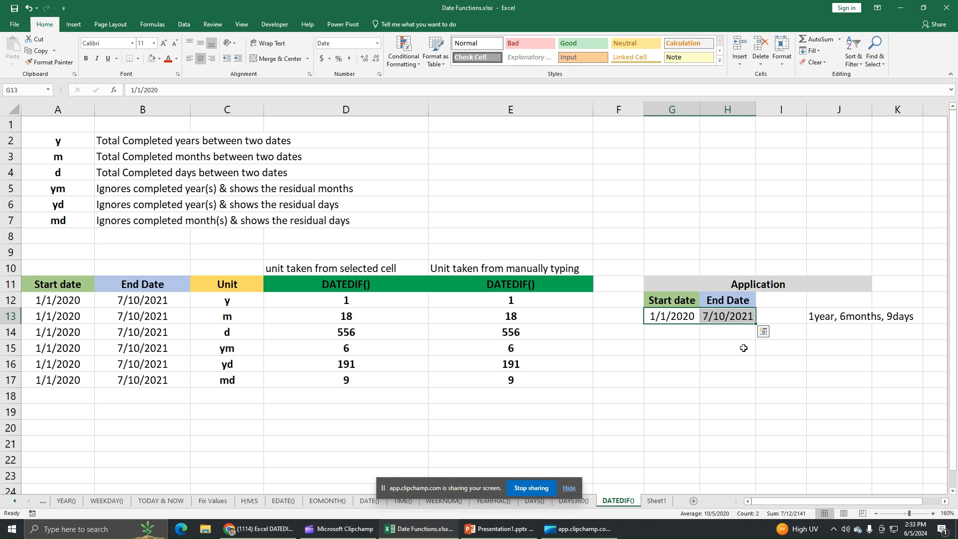
pyautogui.click(825, 322)
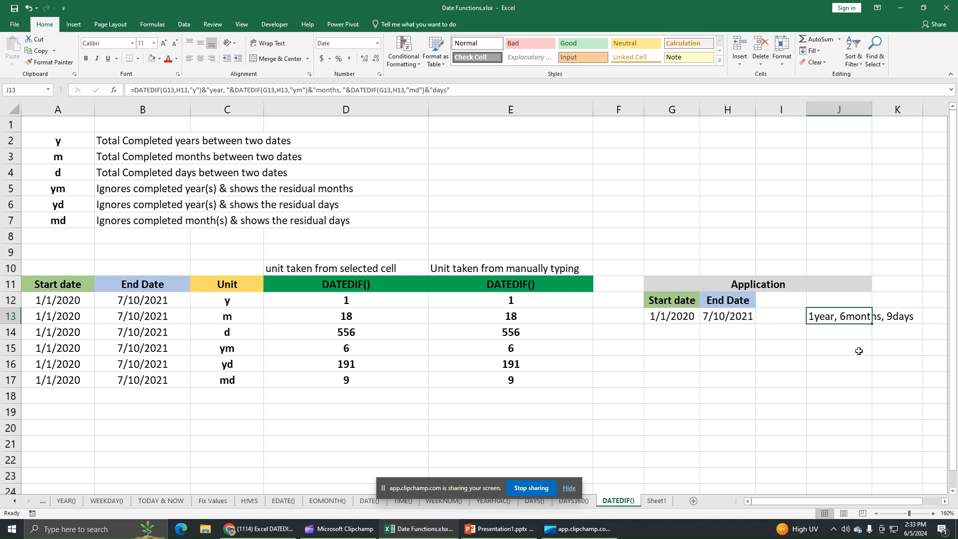
pyautogui.click(901, 361)
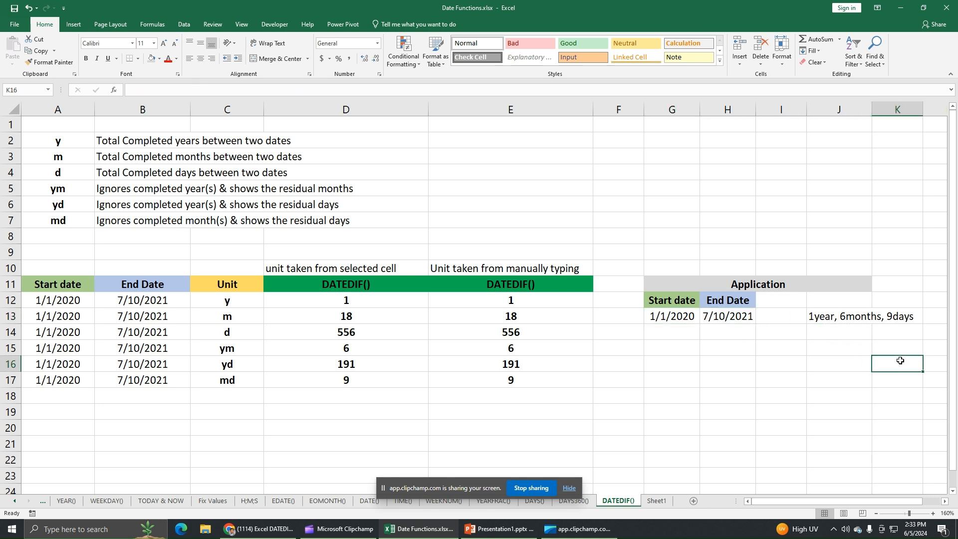